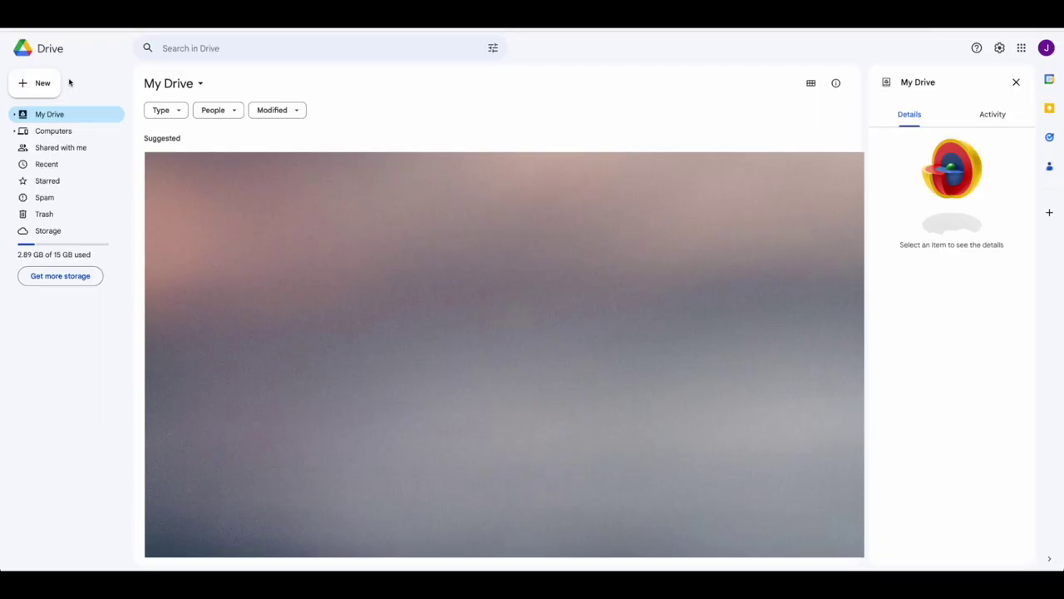
# Step: Open Google Drive's New menu to list creatable items, including Google Forms
pyautogui.click(42, 85)
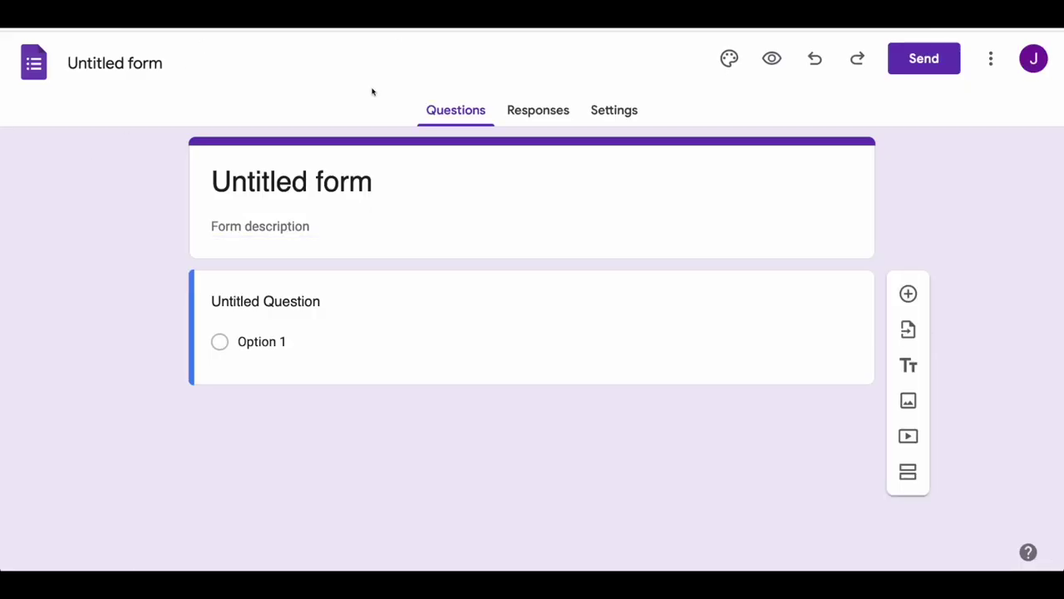
# Step: Zoom out, dismiss the styling tip and title the blank form 'Event name'
pyautogui.hotkey('ctrl', '-')
pyautogui.hotkey('ctrl', '-')
pyautogui.hotkey('ctrl', '-')
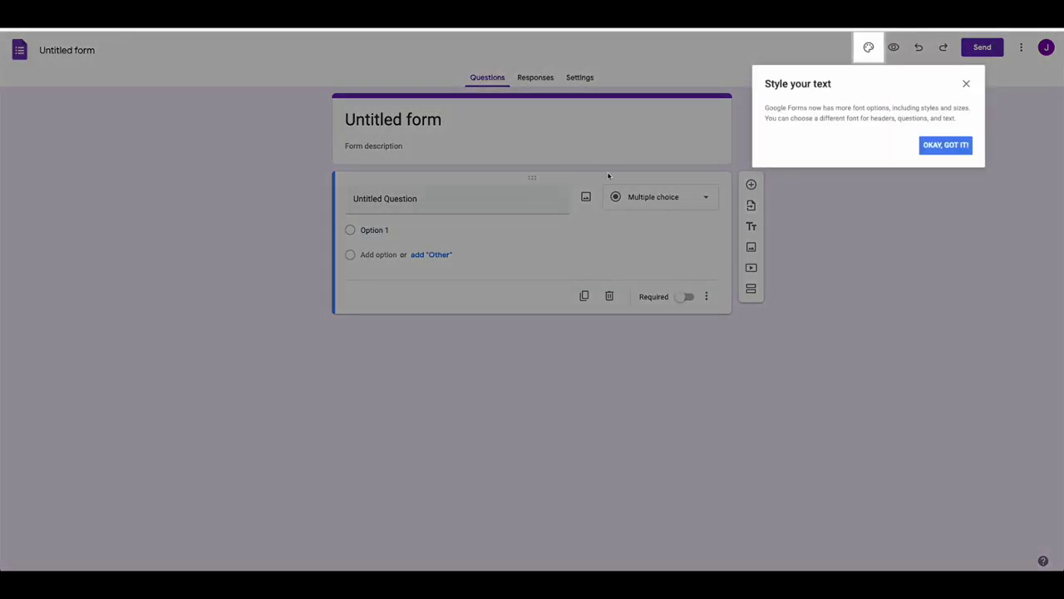
pyautogui.click(965, 84)
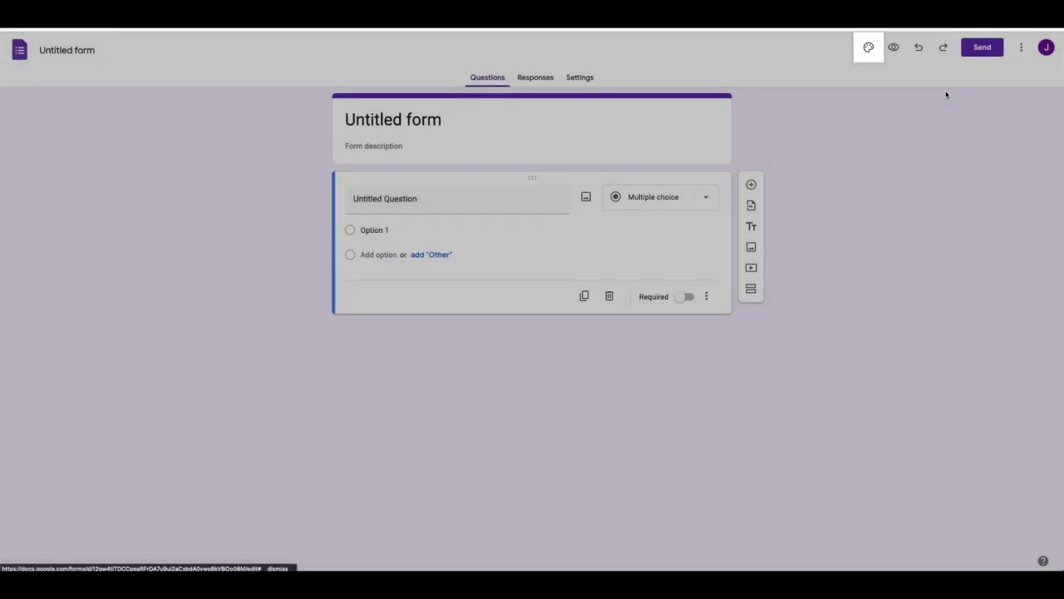
pyautogui.click(449, 124)
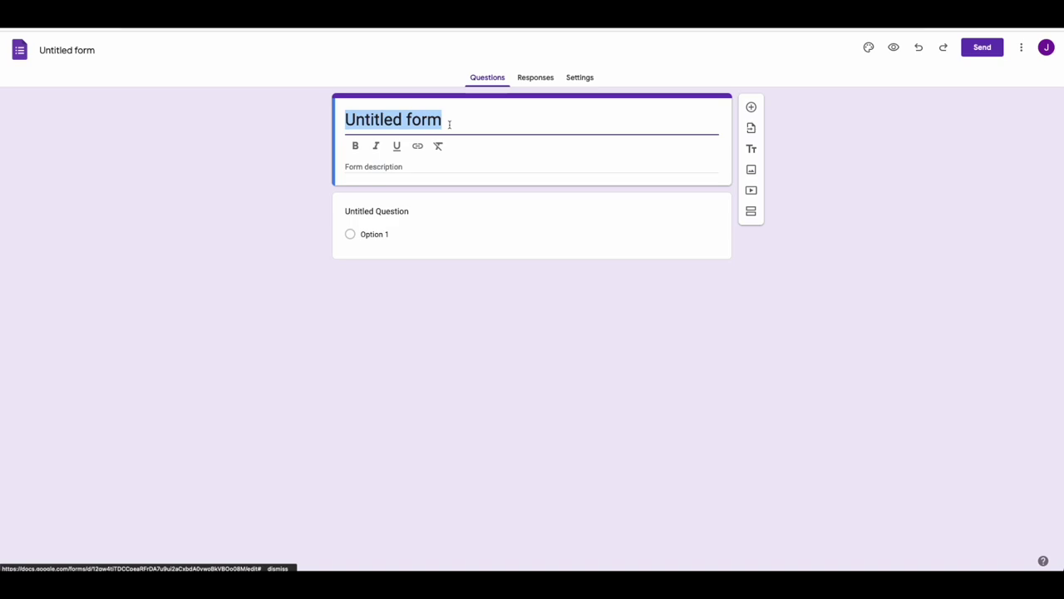
pyautogui.write('Event na')
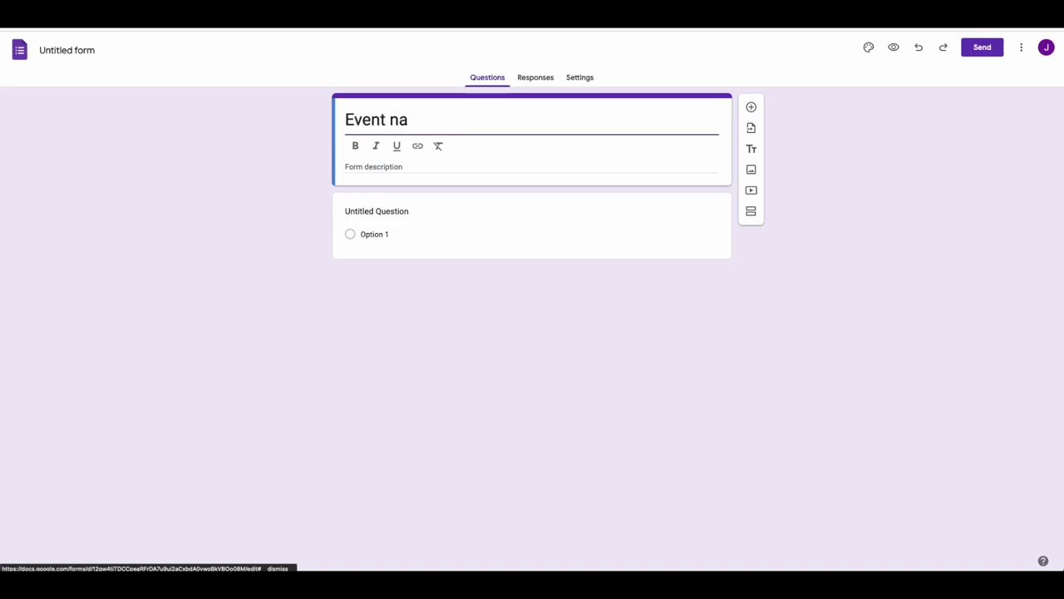
pyautogui.write('me')
pyautogui.click(420, 168)
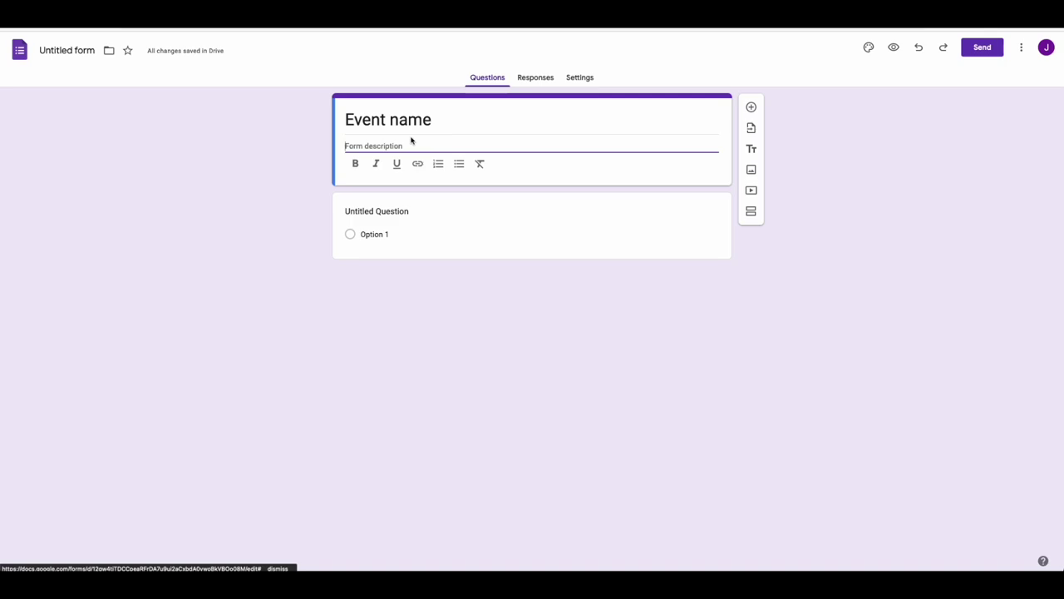
pyautogui.click(383, 211)
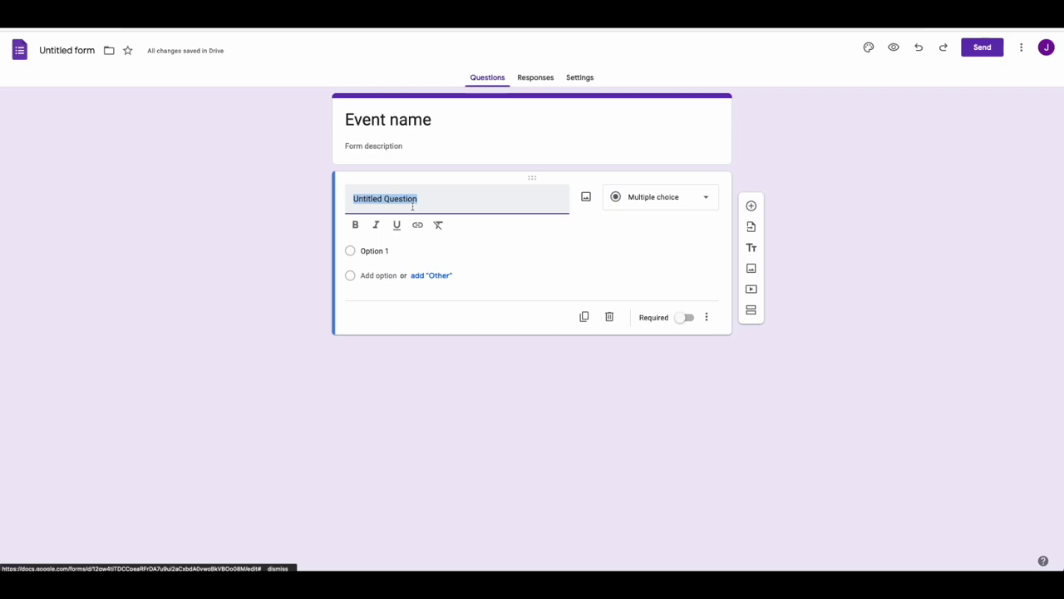
# Step: Make the first question a required short-answer 'Name' question and duplicate it
pyautogui.write('NAm')
pyautogui.press('BackSpace')
pyautogui.press('BackSpace')
pyautogui.write('ame')
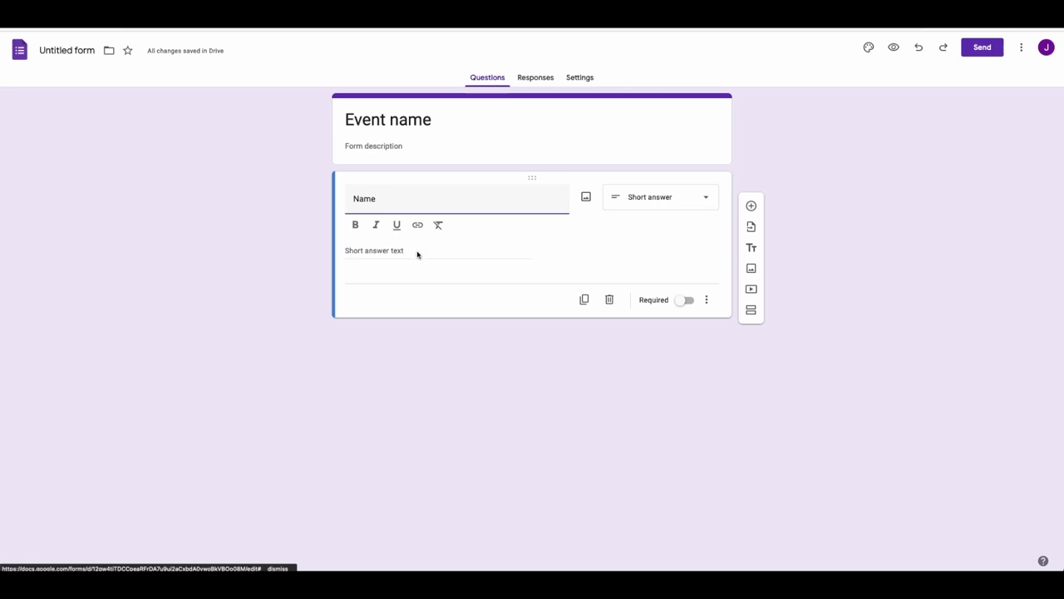
pyautogui.click(671, 198)
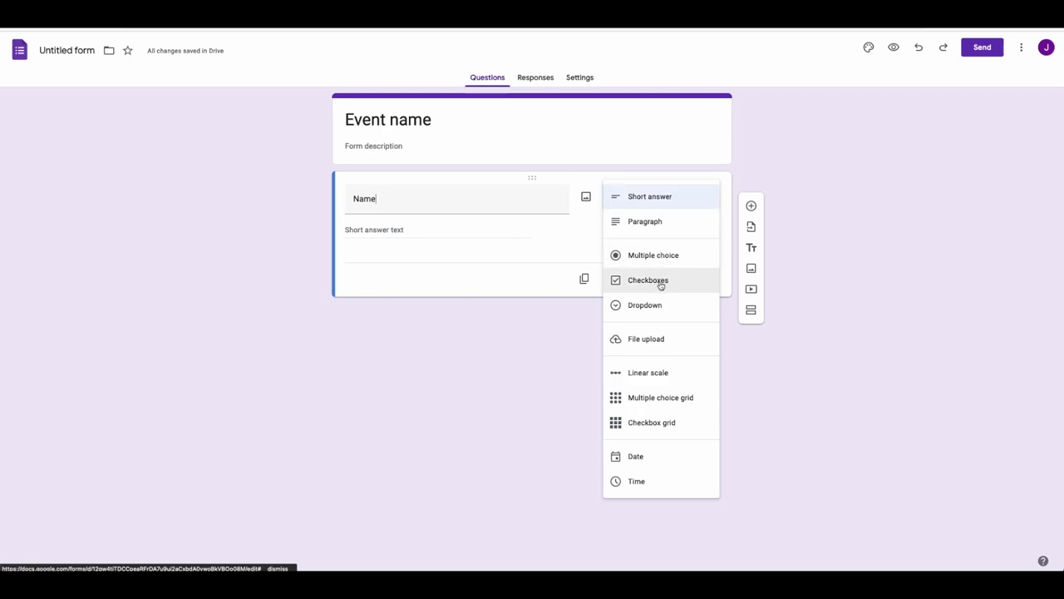
pyautogui.click(565, 233)
pyautogui.click(683, 283)
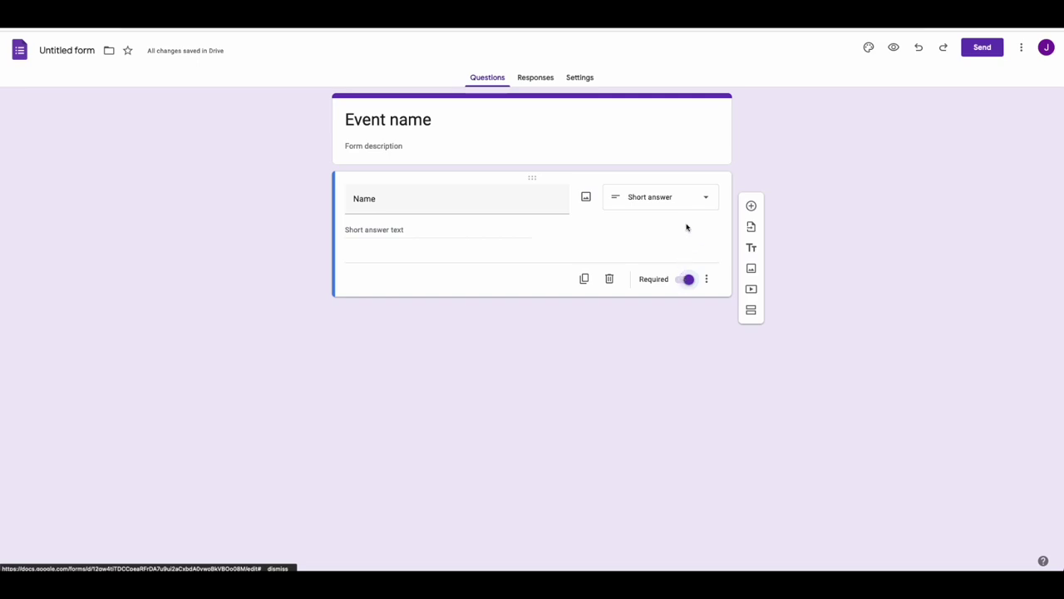
pyautogui.click(583, 280)
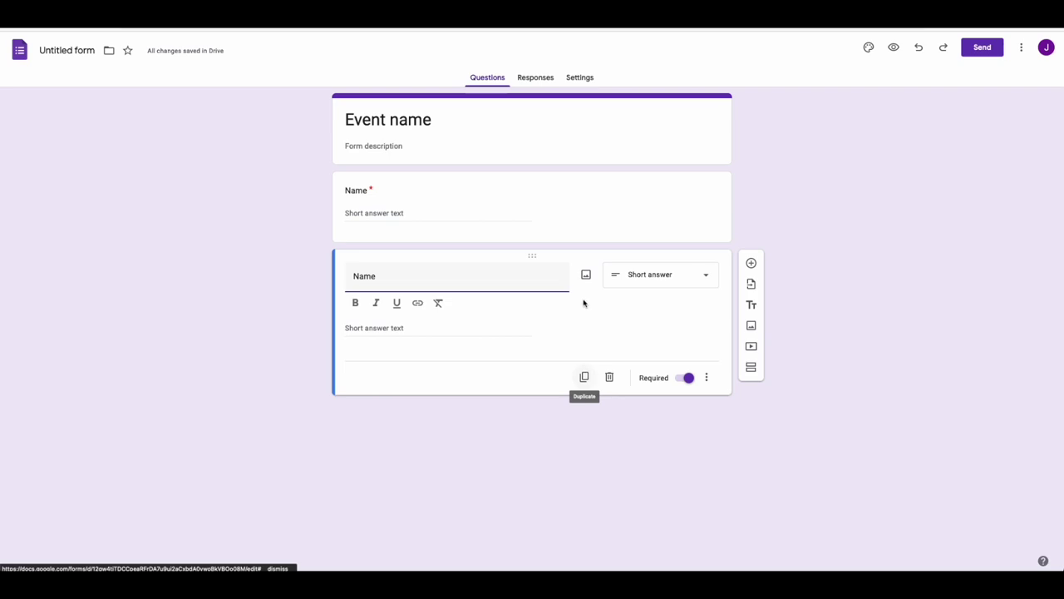
# Step: Retitle the copied question 'Phone number', keeping it short answer
pyautogui.click(485, 280)
pyautogui.doubleClick(485, 280)
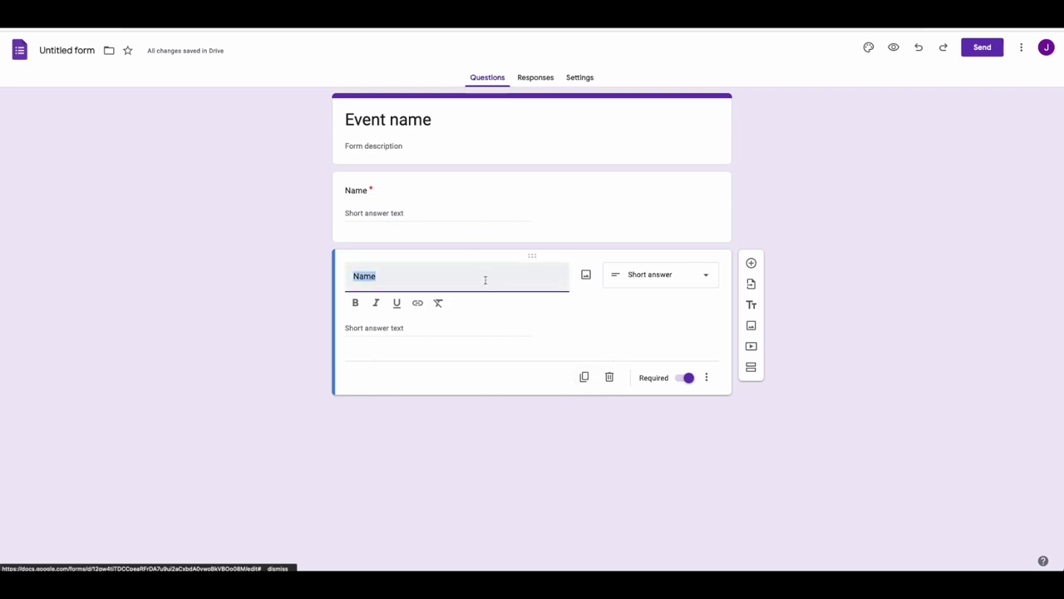
pyautogui.write('Phone number')
pyautogui.click(582, 309)
pyautogui.click(641, 277)
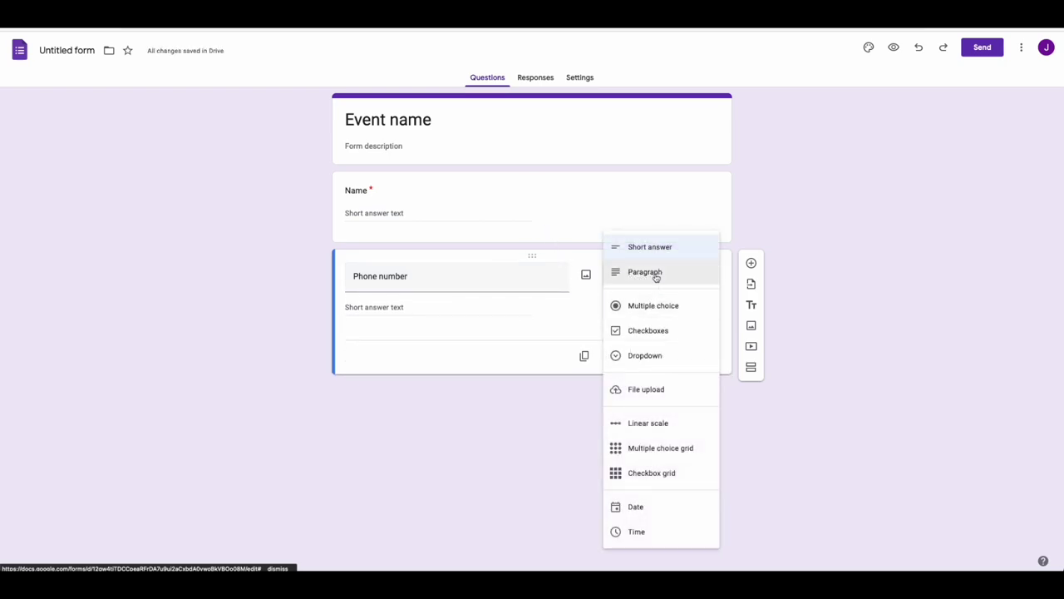
pyautogui.click(660, 249)
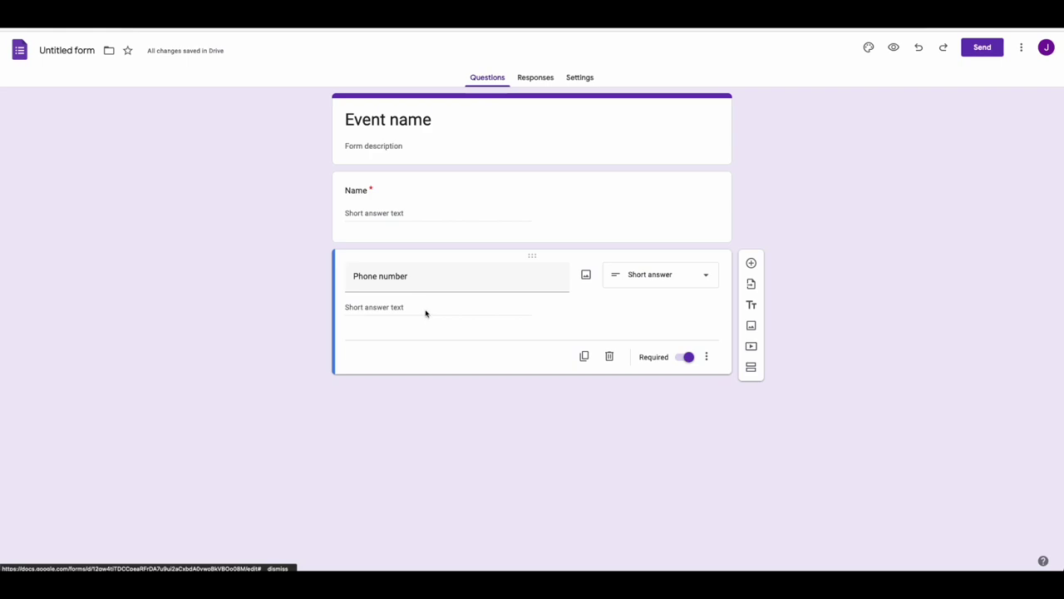
# Step: Duplicate it into a Date-type 'Date of birth' question, then duplicate that
pyautogui.click(584, 357)
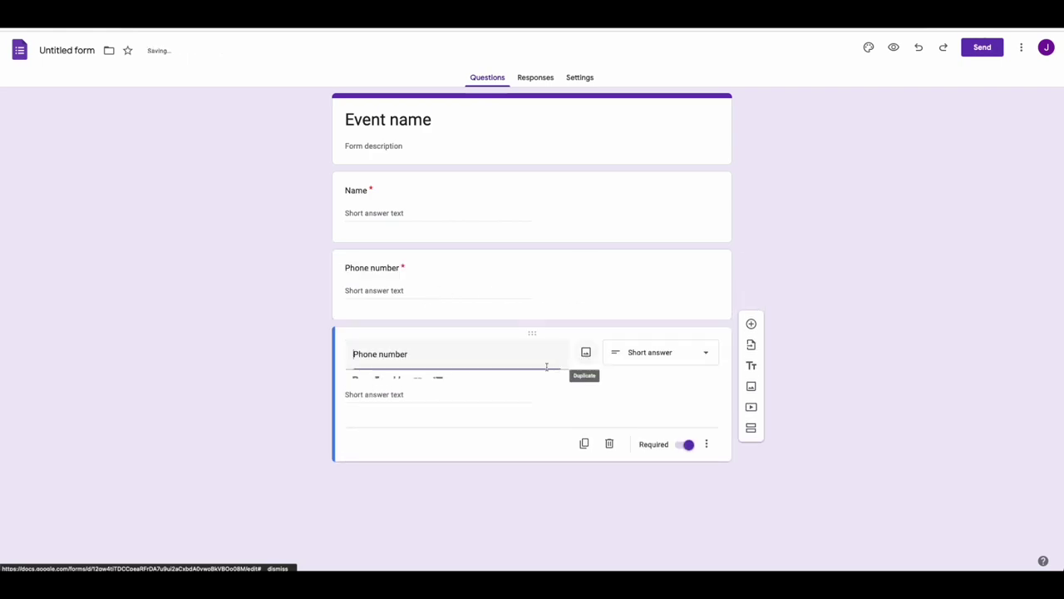
pyautogui.tripleClick(478, 357)
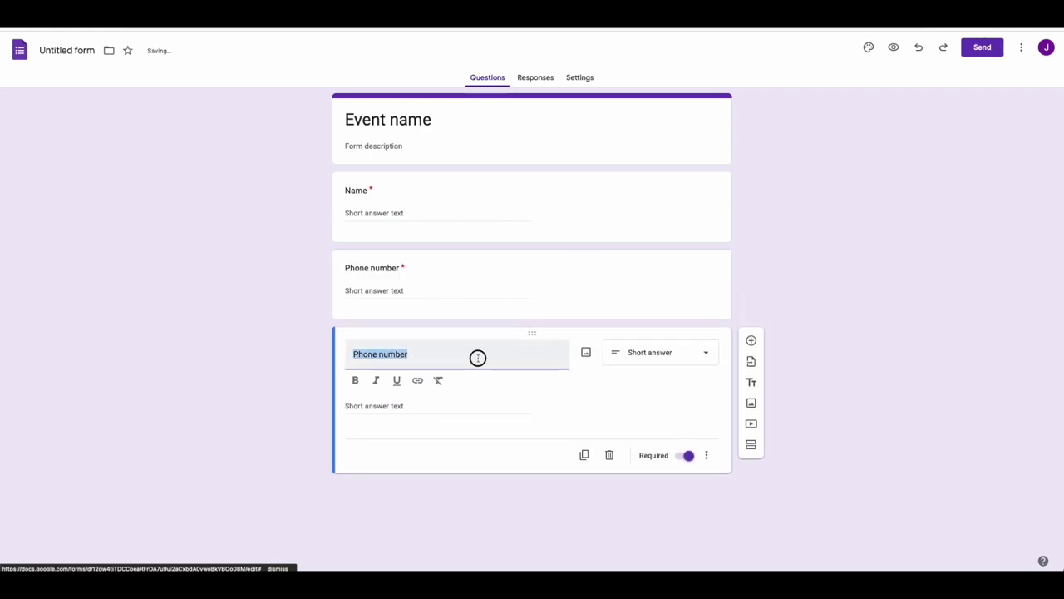
pyautogui.write('Date of birth')
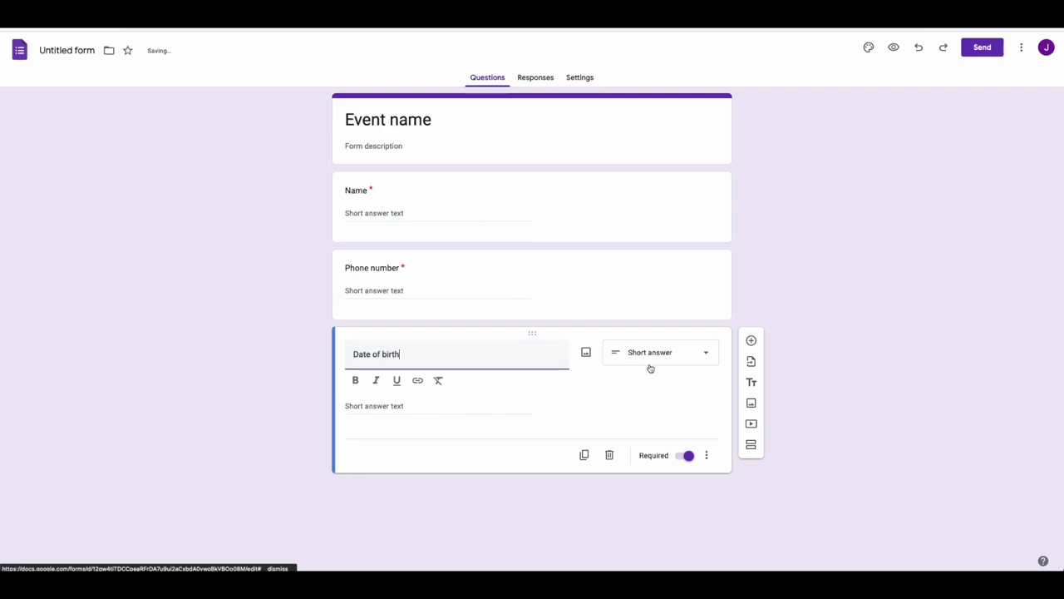
pyautogui.click(634, 402)
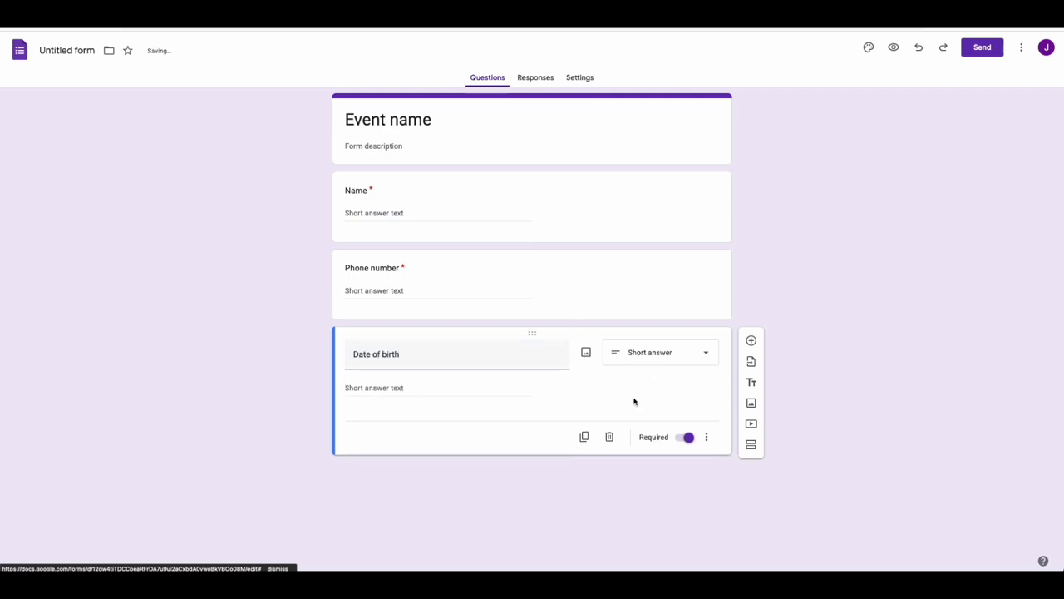
pyautogui.click(653, 357)
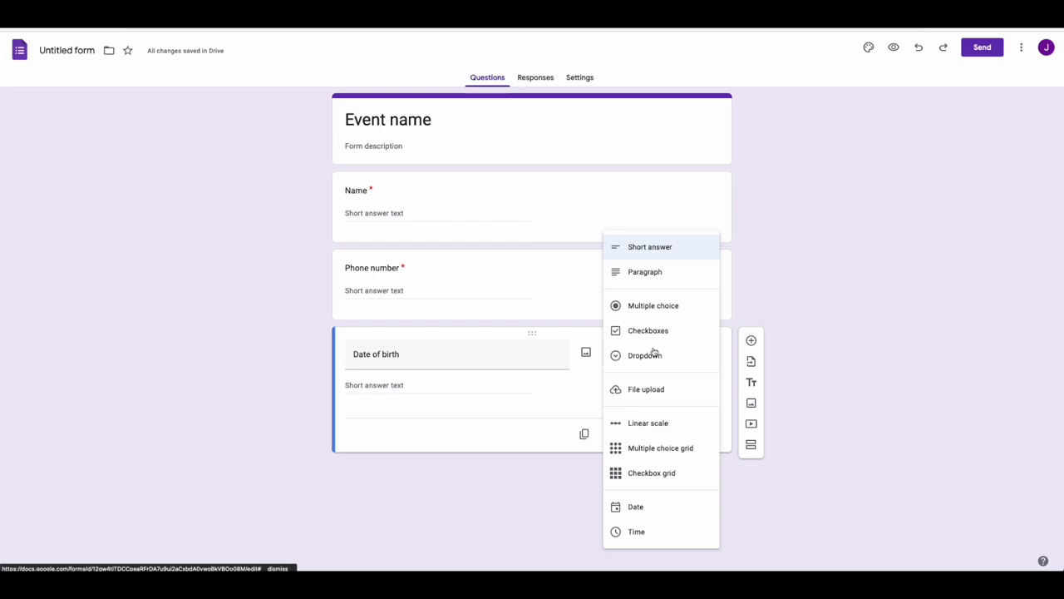
pyautogui.click(646, 507)
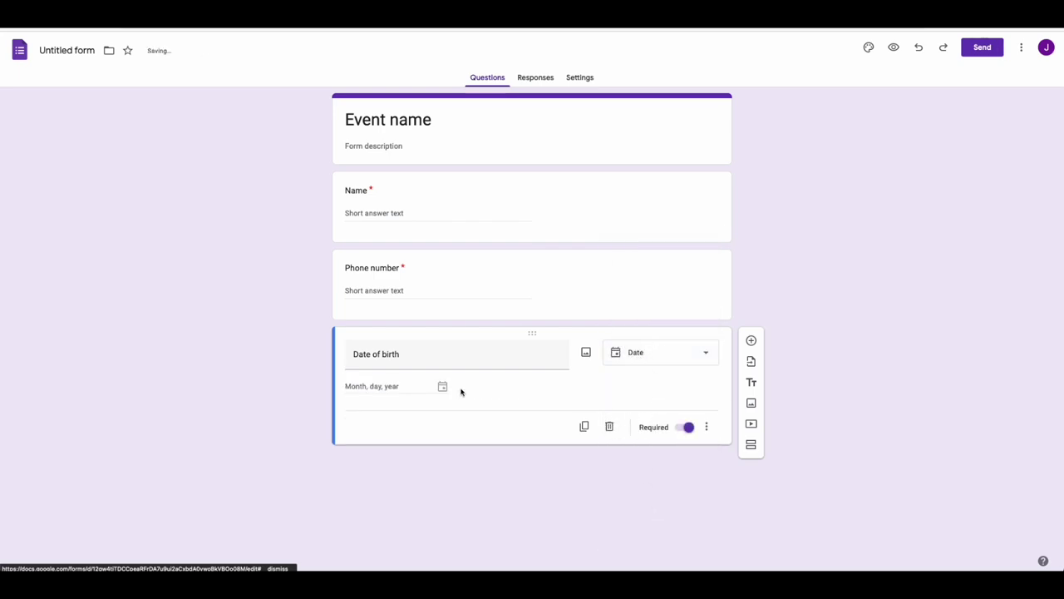
pyautogui.click(584, 426)
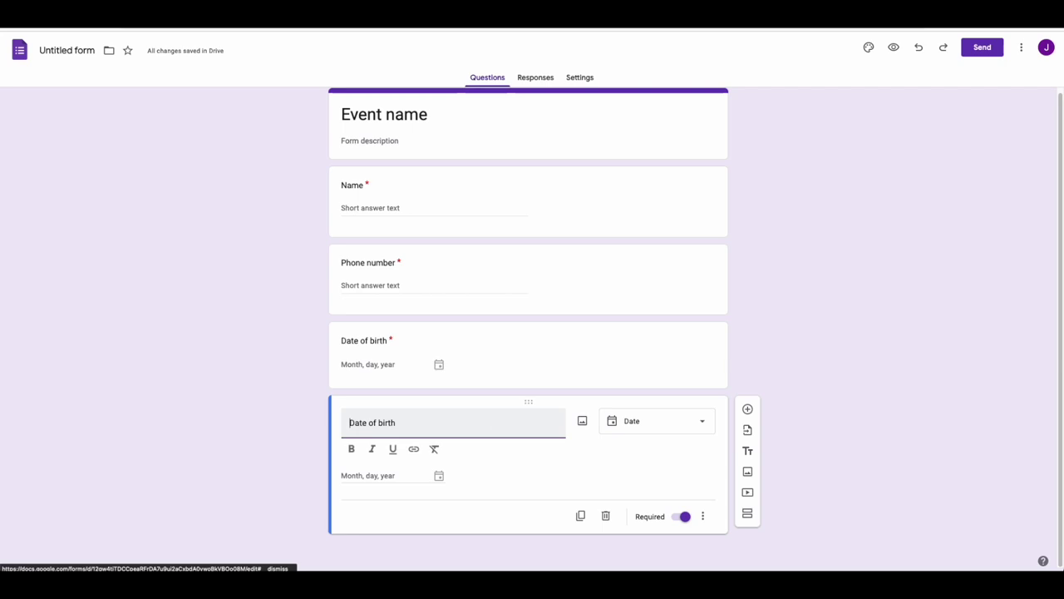
# Step: Retitle the copy to ask why they want to join, with a paragraph answer
pyautogui.press('Delete')
pyautogui.press('Delete')
pyautogui.press('Delete')
pyautogui.press('Delete')
pyautogui.press('Delete')
pyautogui.press('Delete')
pyautogui.press('Delete')
pyautogui.press('Delete')
pyautogui.press('Delete')
pyautogui.press('Delete')
pyautogui.write('Why do you w')
pyautogui.write('ant to be part')
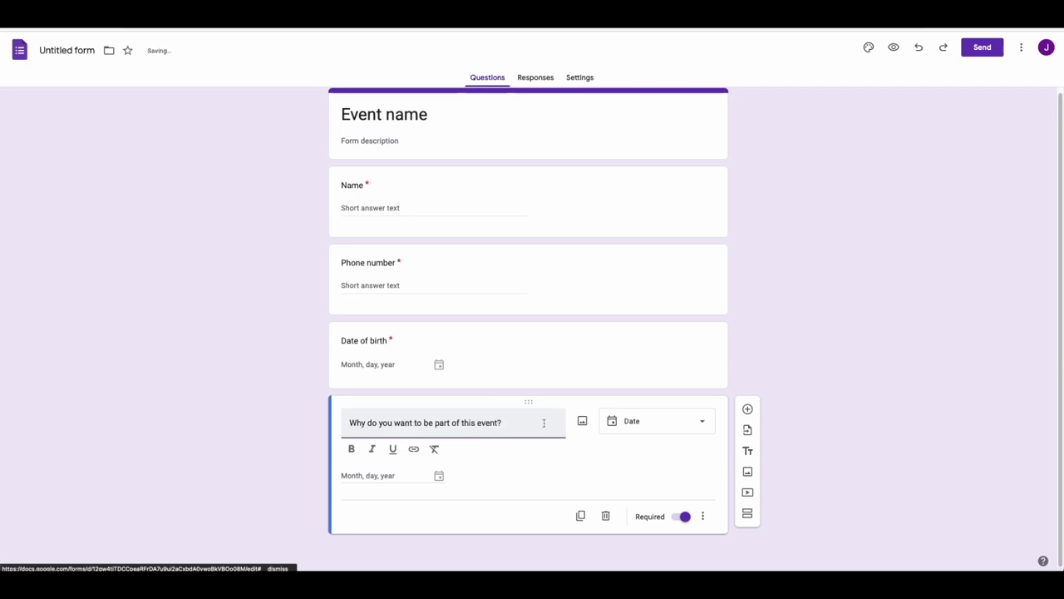
pyautogui.click(648, 412)
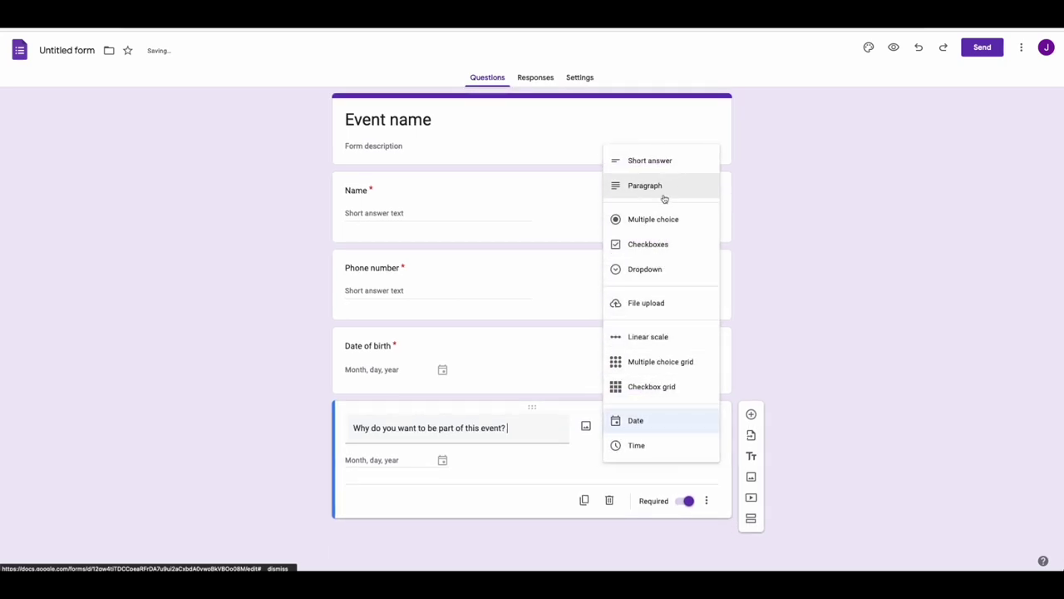
pyautogui.click(662, 197)
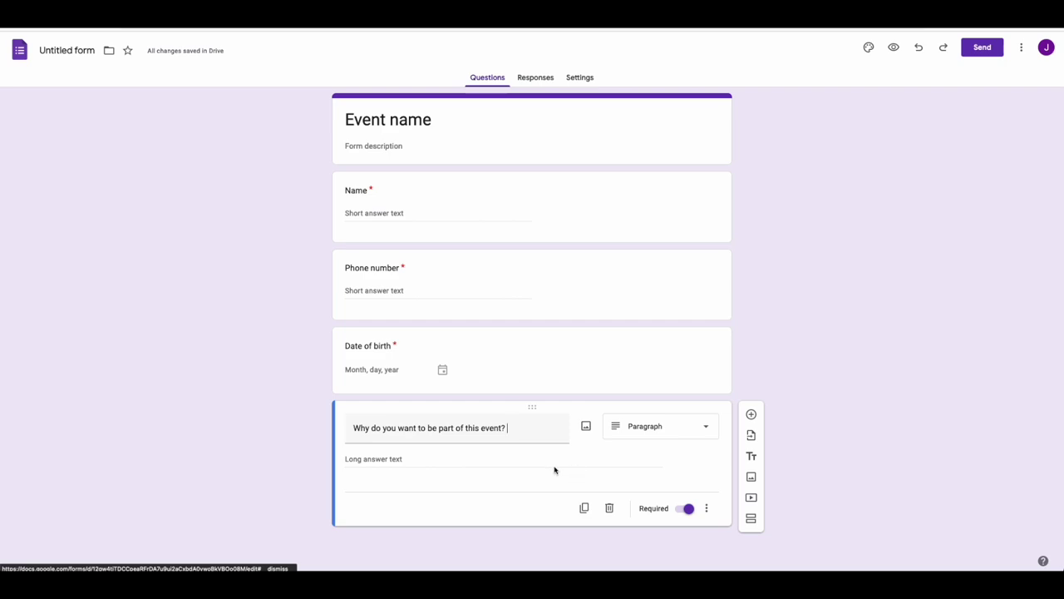
# Step: Duplicate the why-join question and retitle the copy 'Which grade are you in?'
pyautogui.click(584, 507)
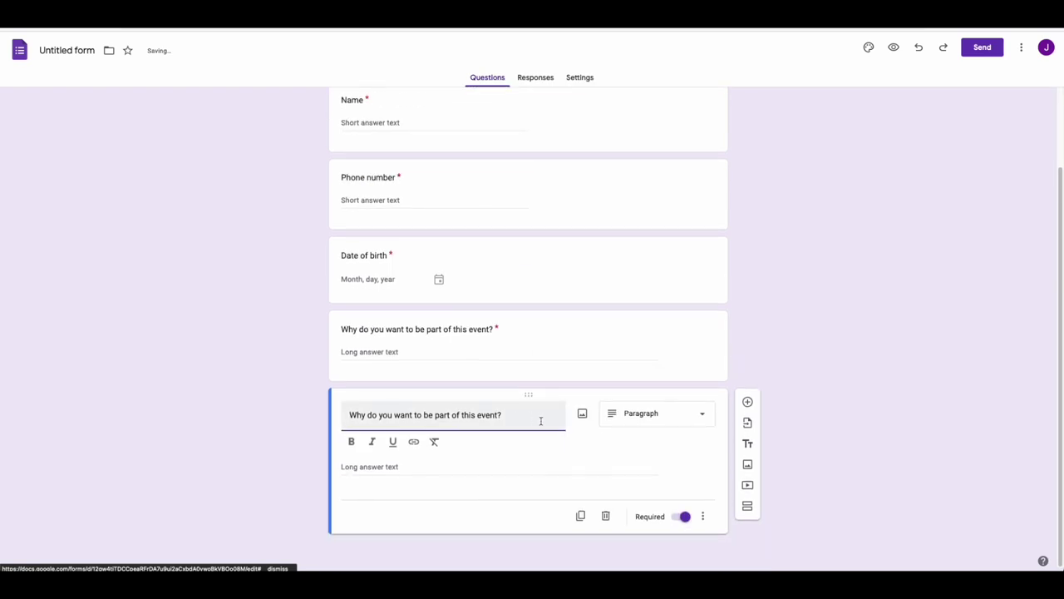
pyautogui.tripleClick(524, 417)
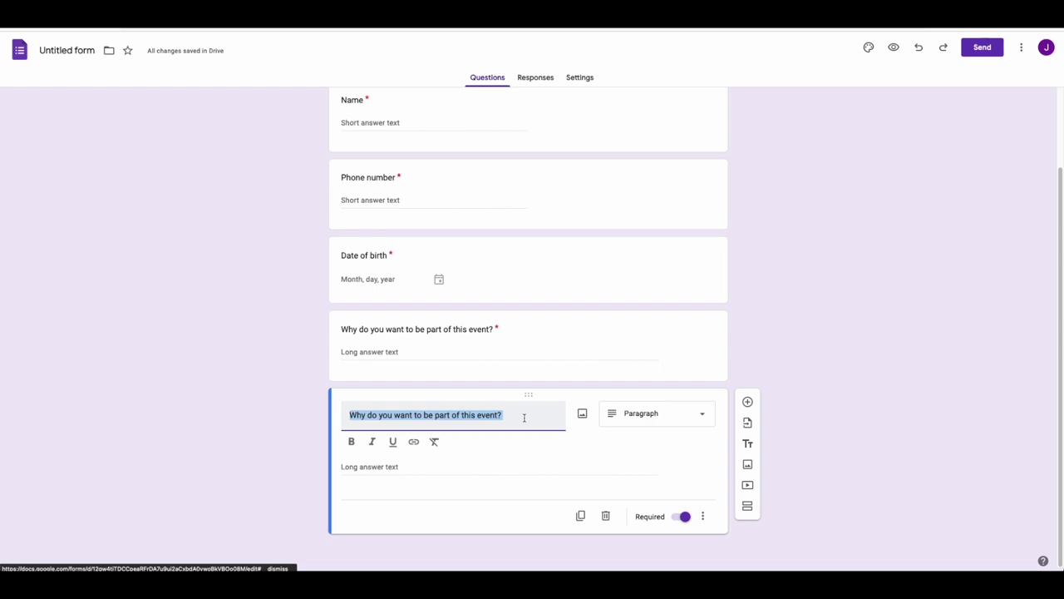
pyautogui.write('Which')
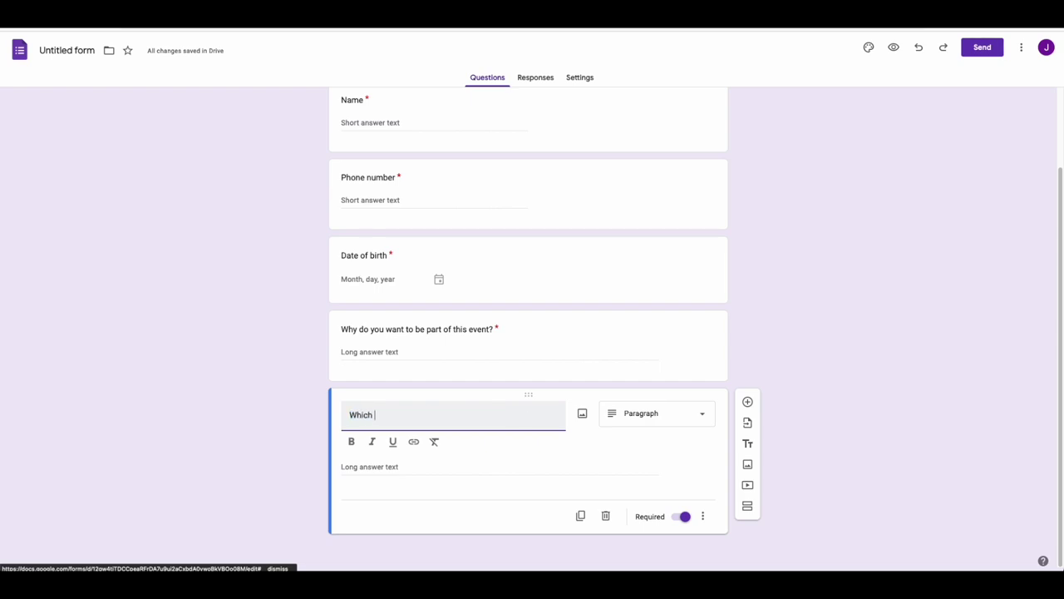
pyautogui.write('grade are')
pyautogui.write('you in?')
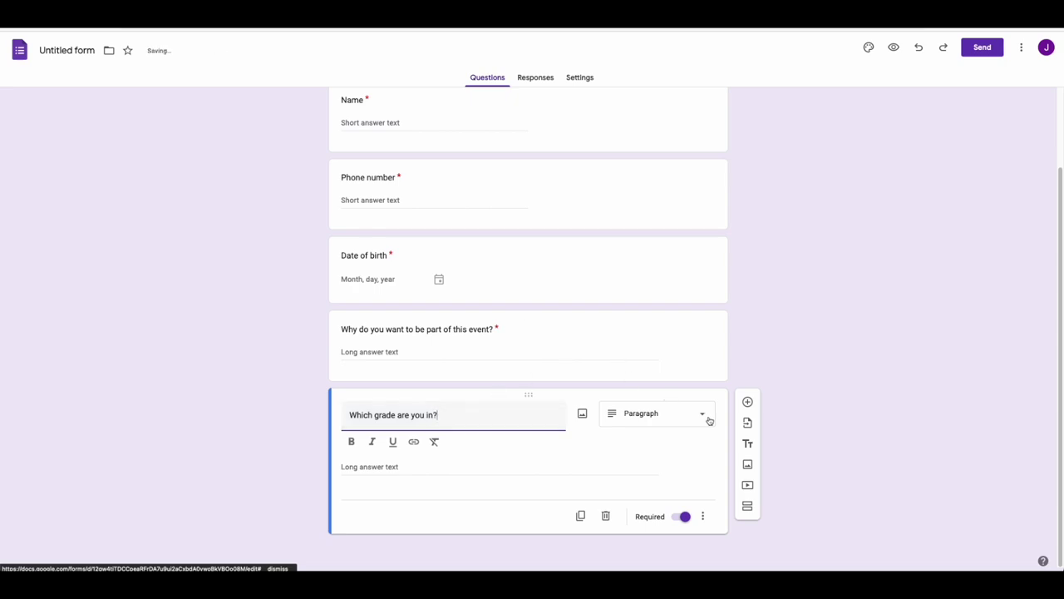
pyautogui.click(709, 421)
# Step: Make the grade question multiple choice with Grade 1-5, Grade 6-10 and Grade 11 + options
pyautogui.click(660, 310)
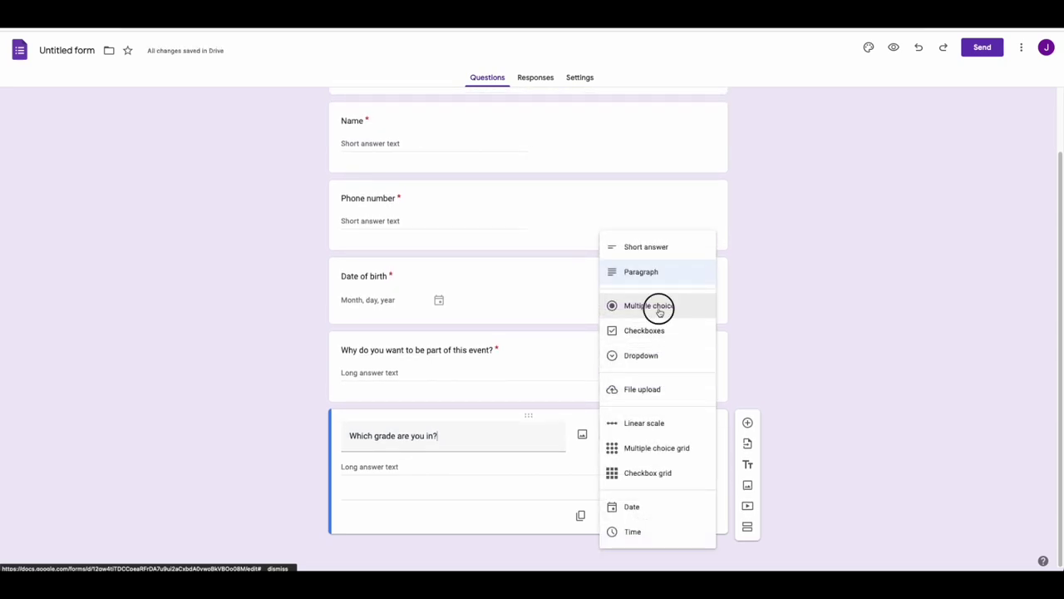
pyautogui.click(378, 448)
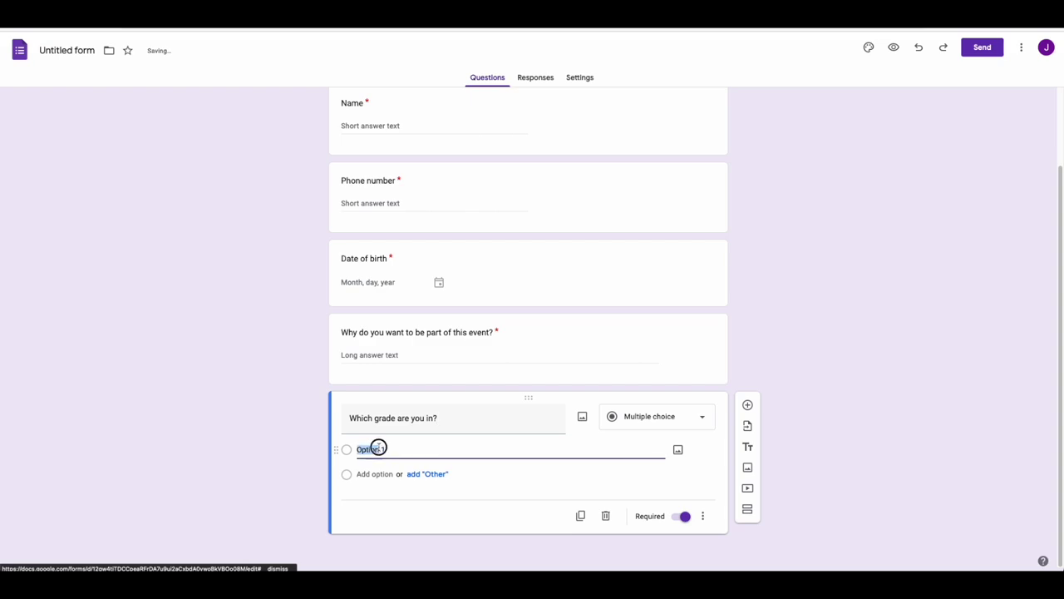
pyautogui.write('Grade 1-5')
pyautogui.click(363, 475)
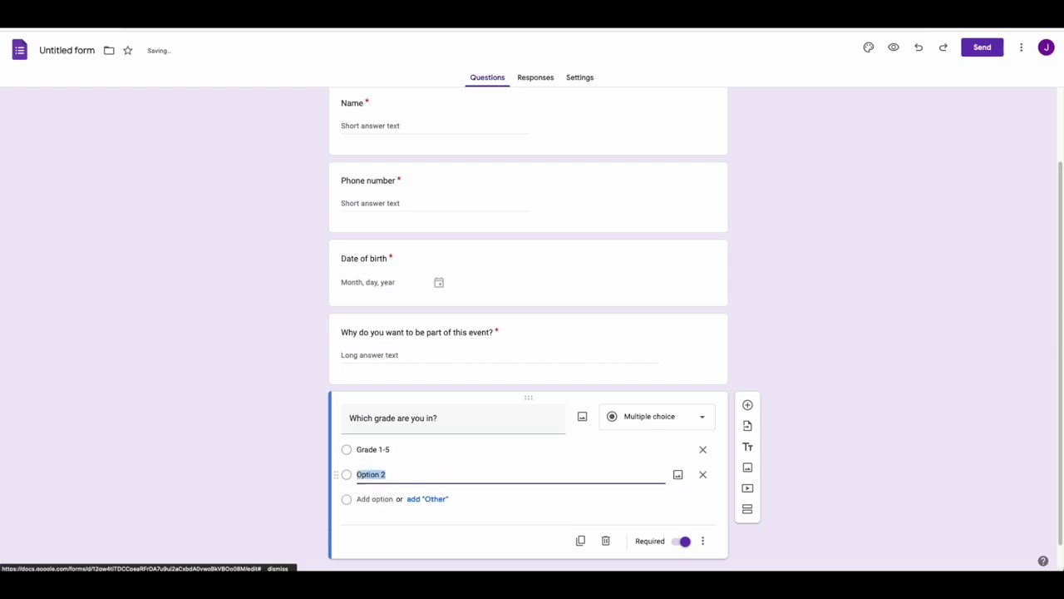
pyautogui.write('Grade 6-10')
pyautogui.click(369, 498)
pyautogui.write('Grade 11 +')
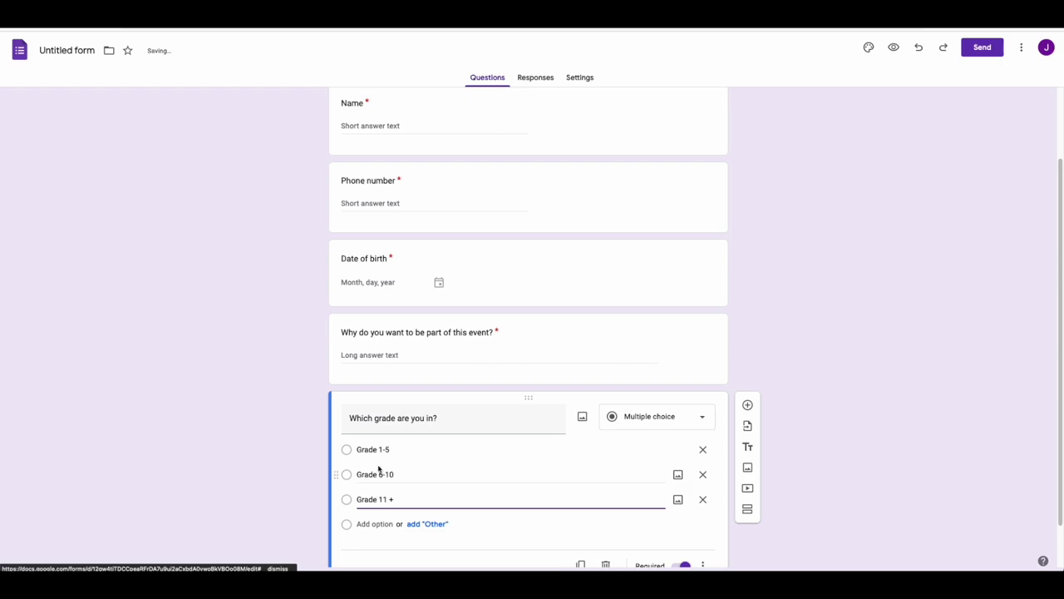
# Step: Add an Other choice, remove it again, and preview the form
pyautogui.scroll(-1, 381, 471)
pyautogui.click(428, 474)
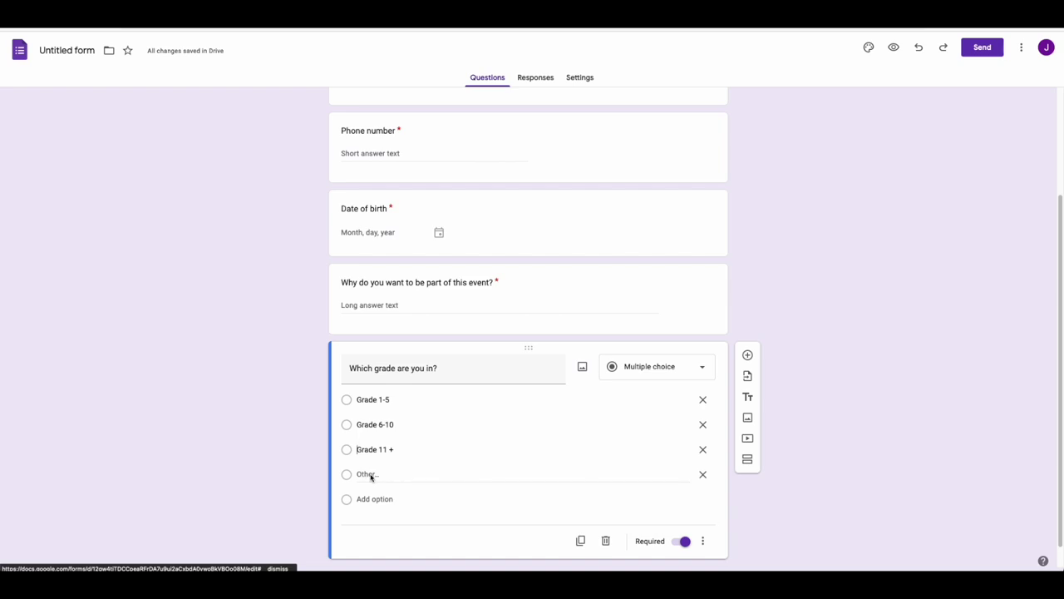
pyautogui.click(702, 474)
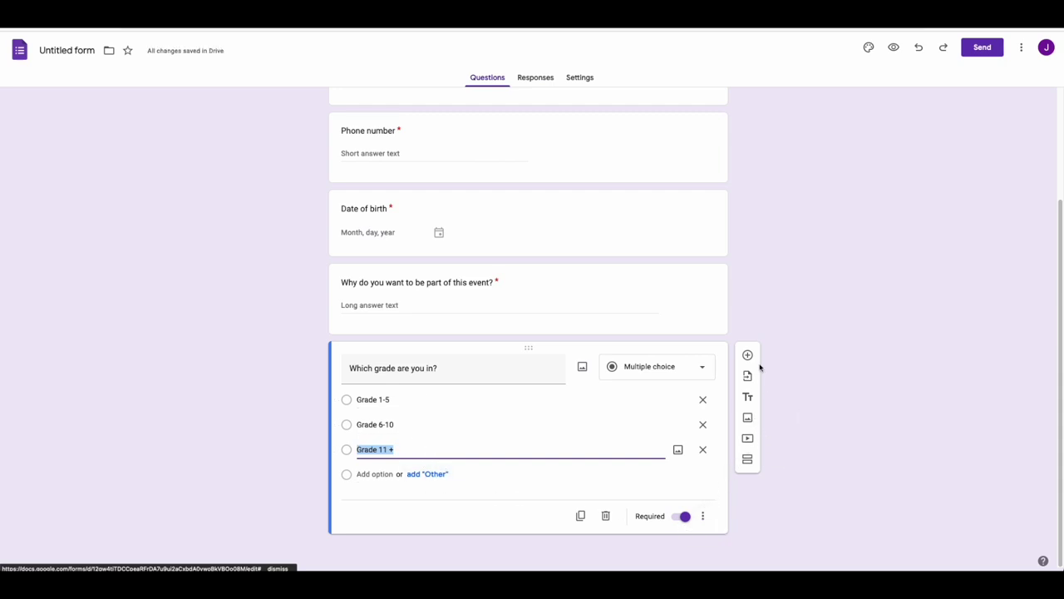
pyautogui.scroll(3, 405, 337)
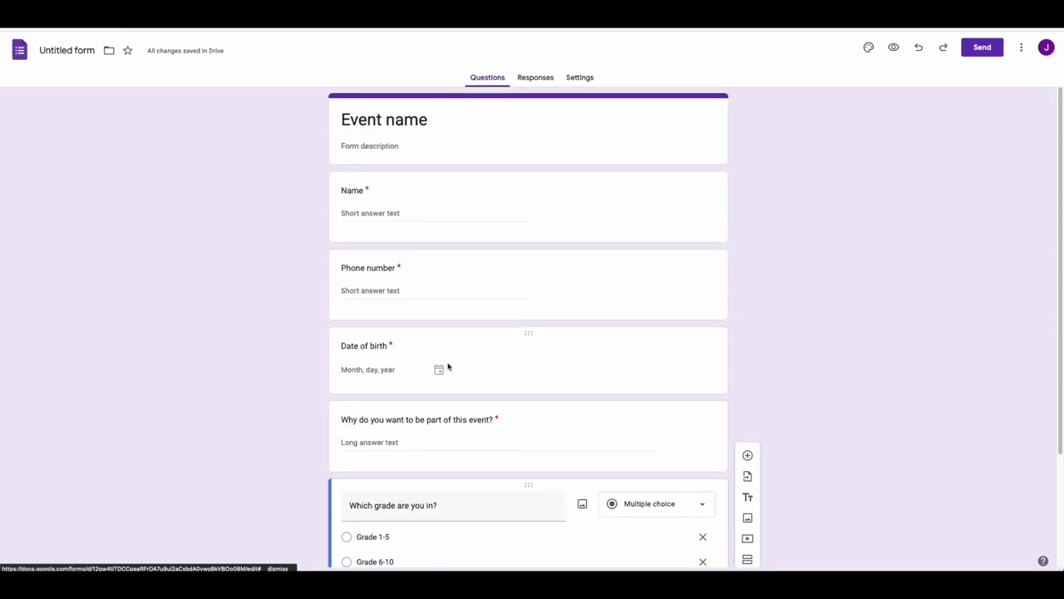
pyautogui.scroll(-3, 793, 206)
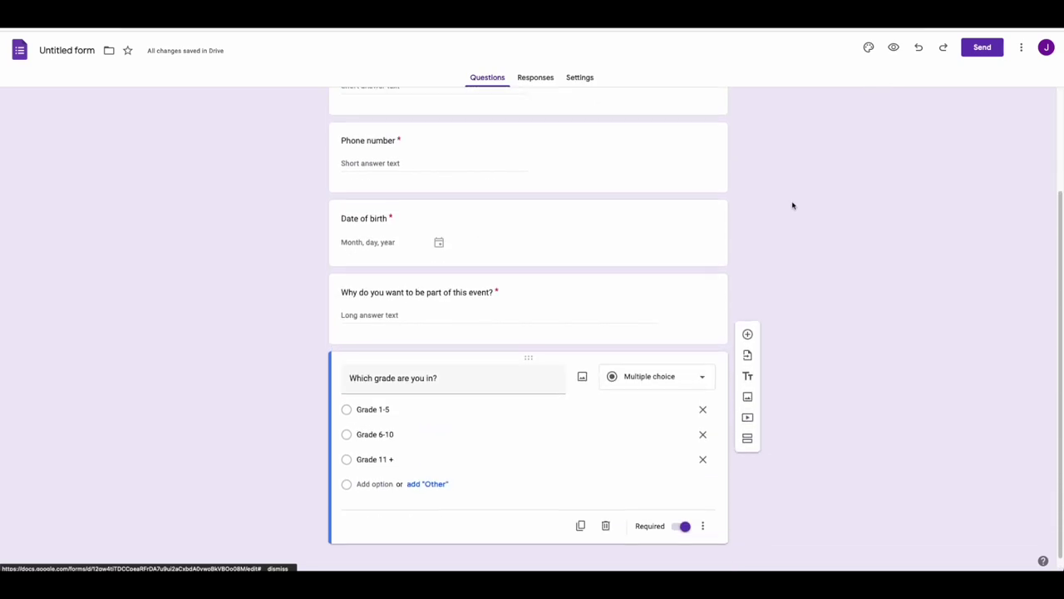
pyautogui.scroll(3, 794, 207)
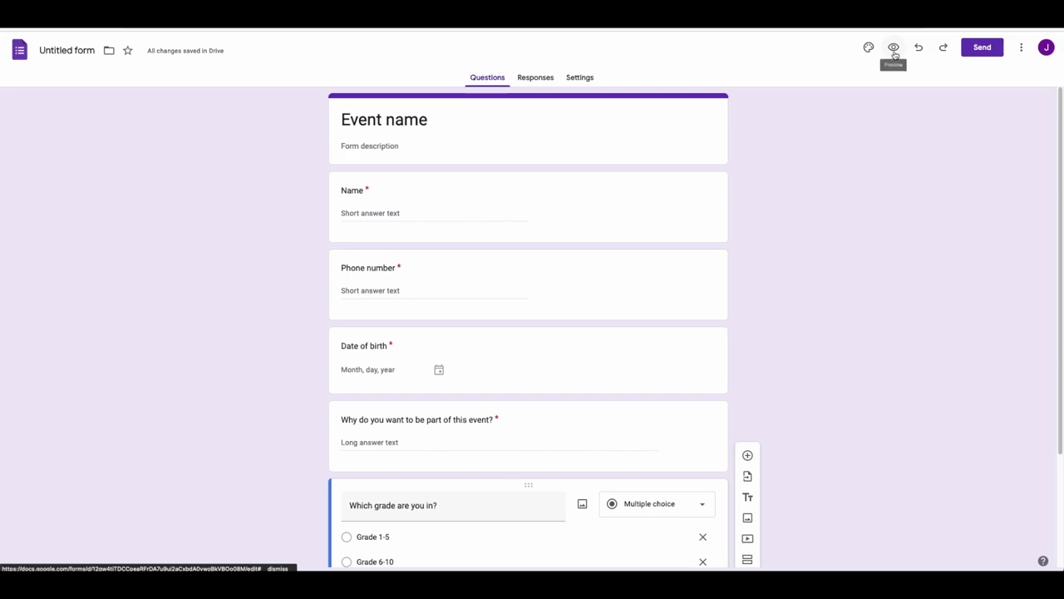
pyautogui.click(895, 53)
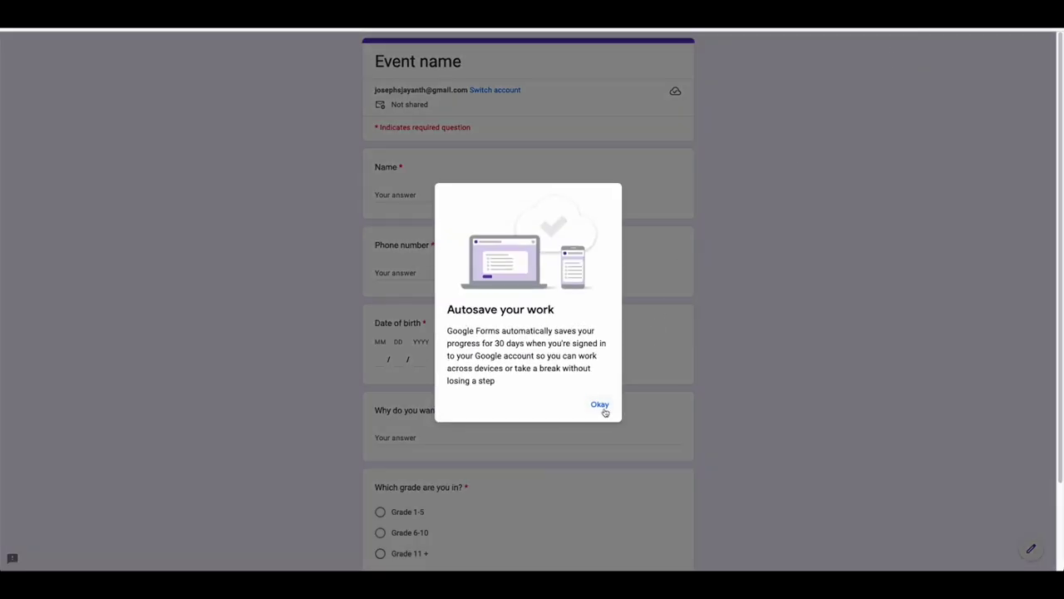
pyautogui.click(600, 406)
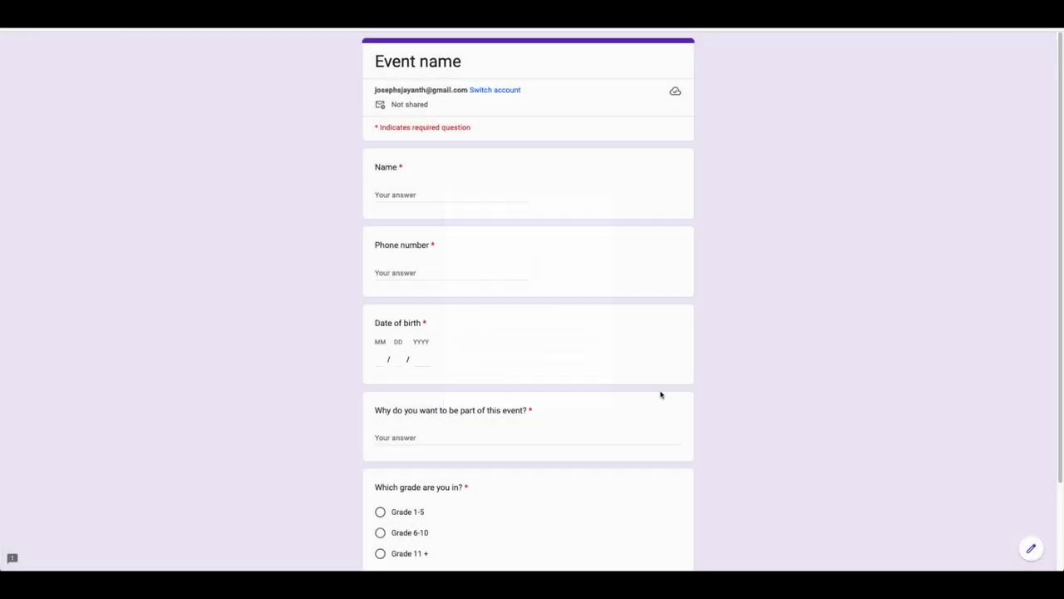
pyautogui.scroll(-1, 805, 212)
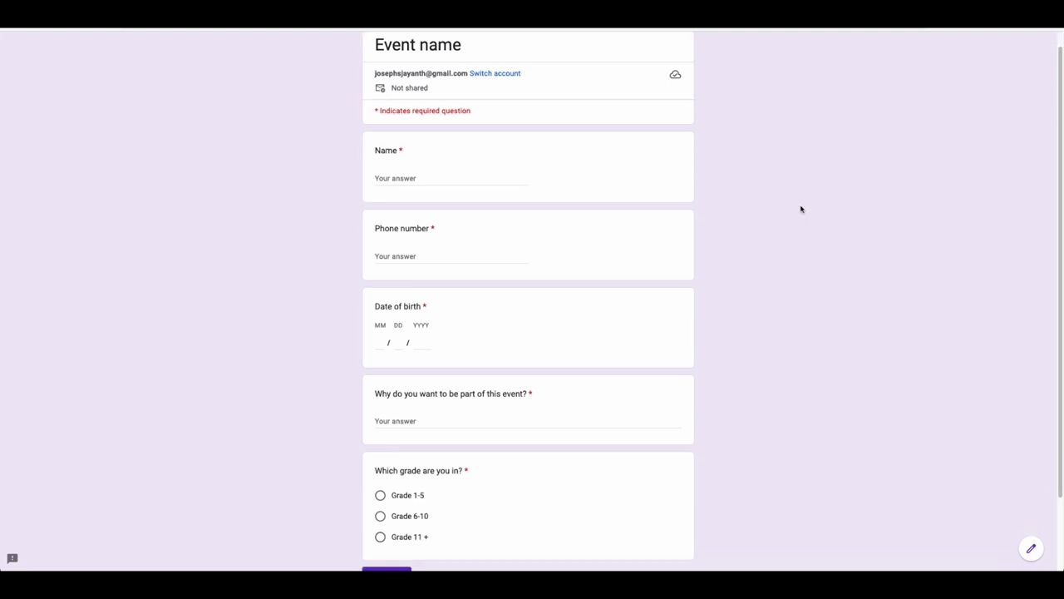
pyautogui.scroll(1, 424, 138)
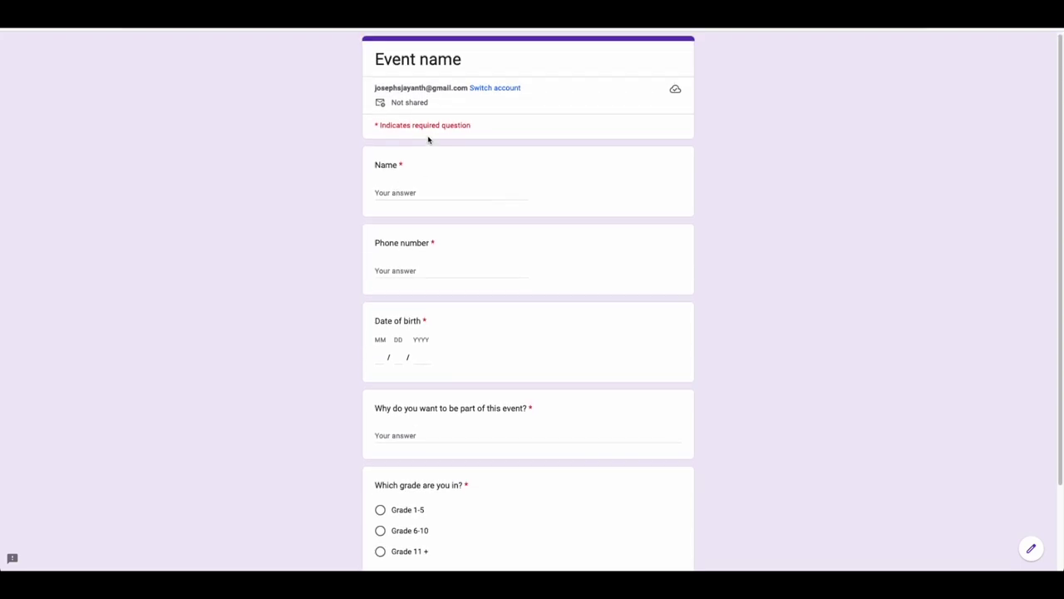
pyautogui.scroll(-1, 365, 194)
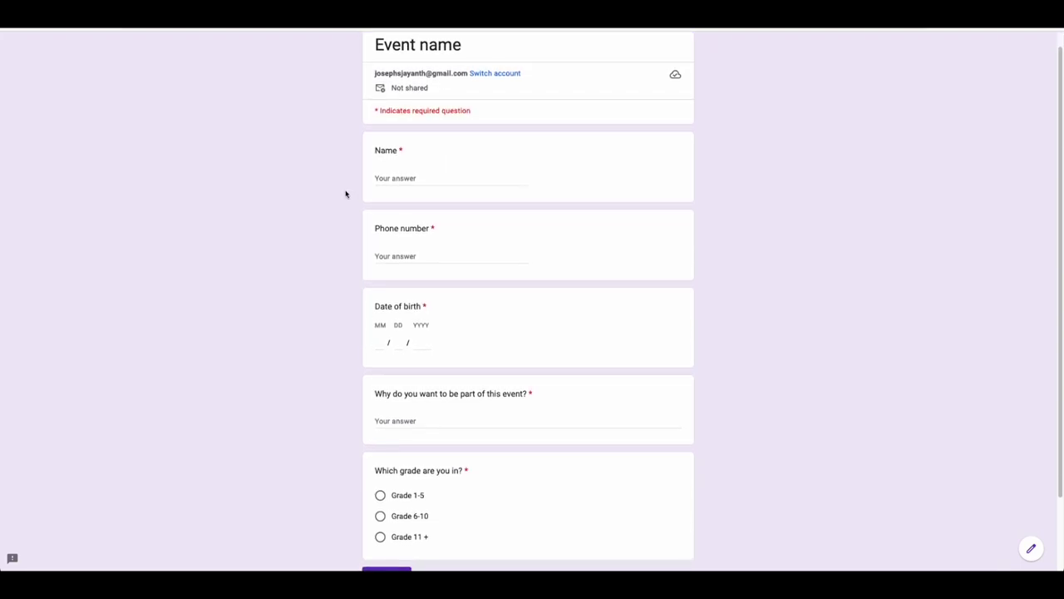
pyautogui.scroll(-1, 366, 183)
pyautogui.click(412, 163)
pyautogui.click(408, 255)
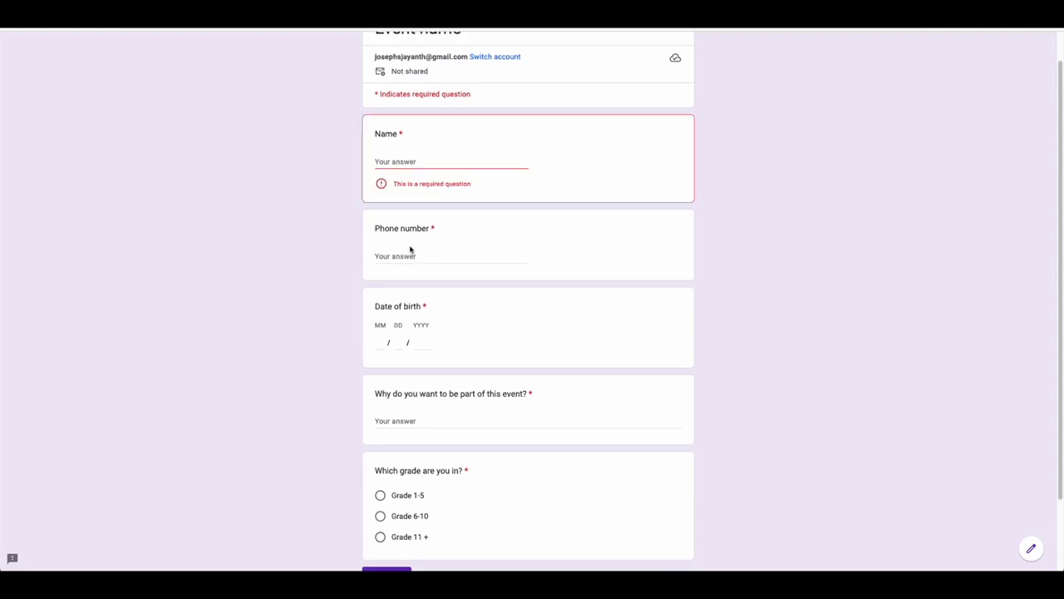
pyautogui.scroll(-2, 407, 257)
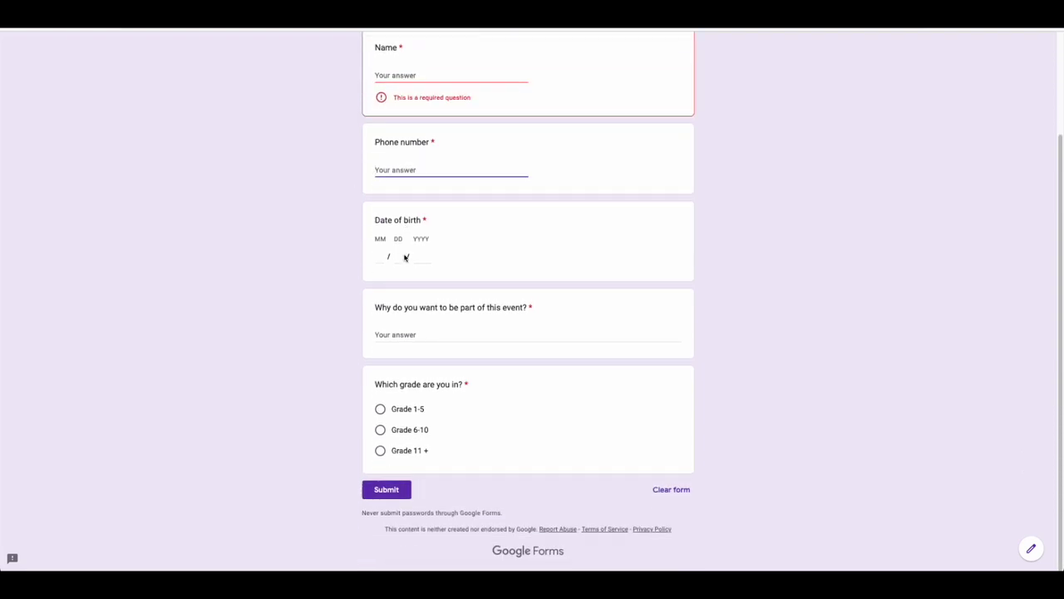
pyautogui.click(411, 331)
pyautogui.click(419, 352)
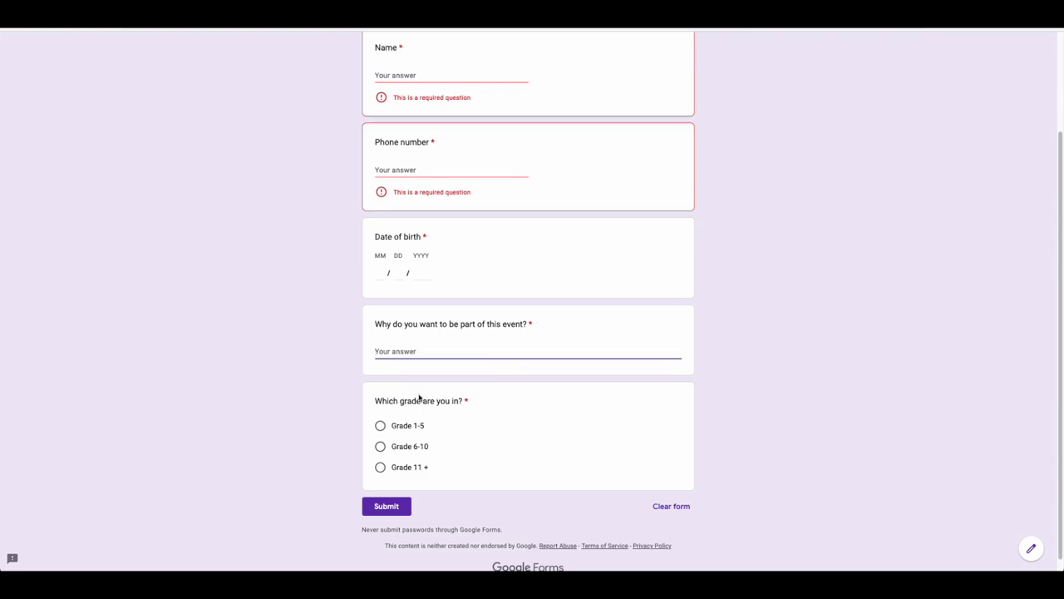
pyautogui.click(408, 467)
pyautogui.click(380, 483)
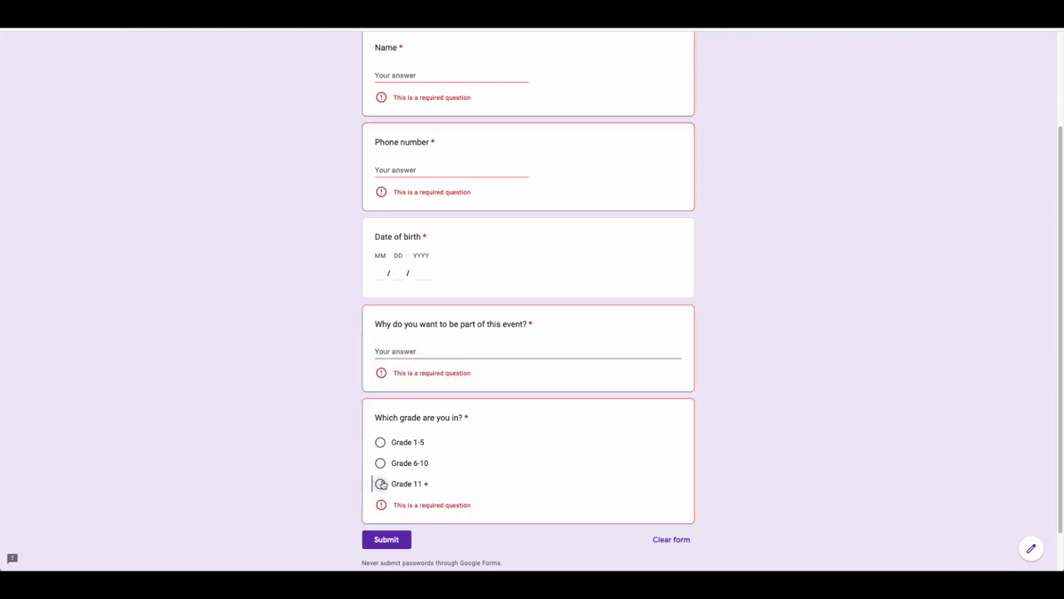
pyautogui.click(380, 462)
pyautogui.click(384, 522)
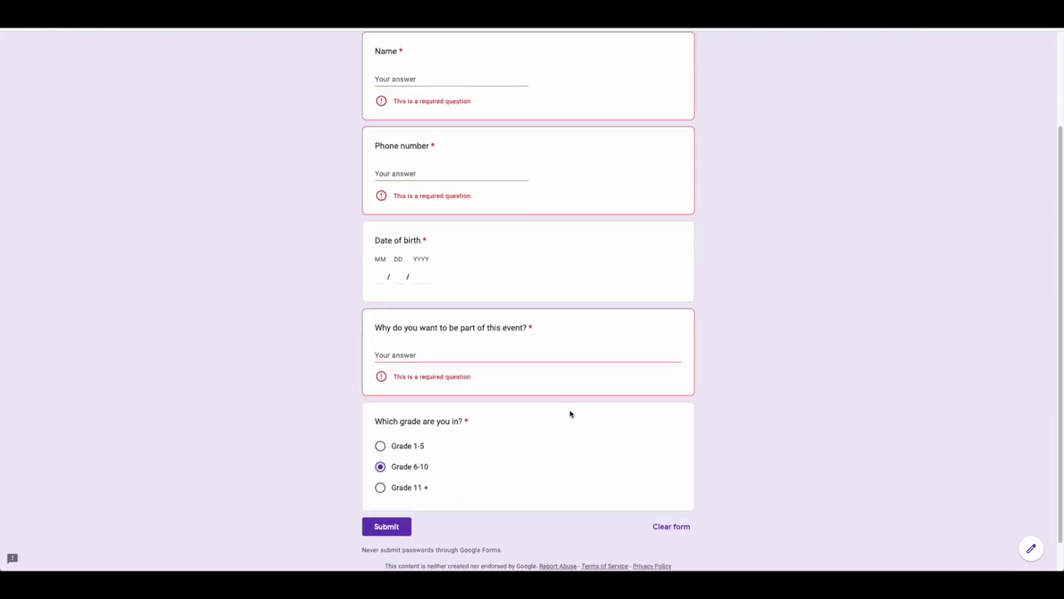
pyautogui.hotkey('ctrl', 'w')
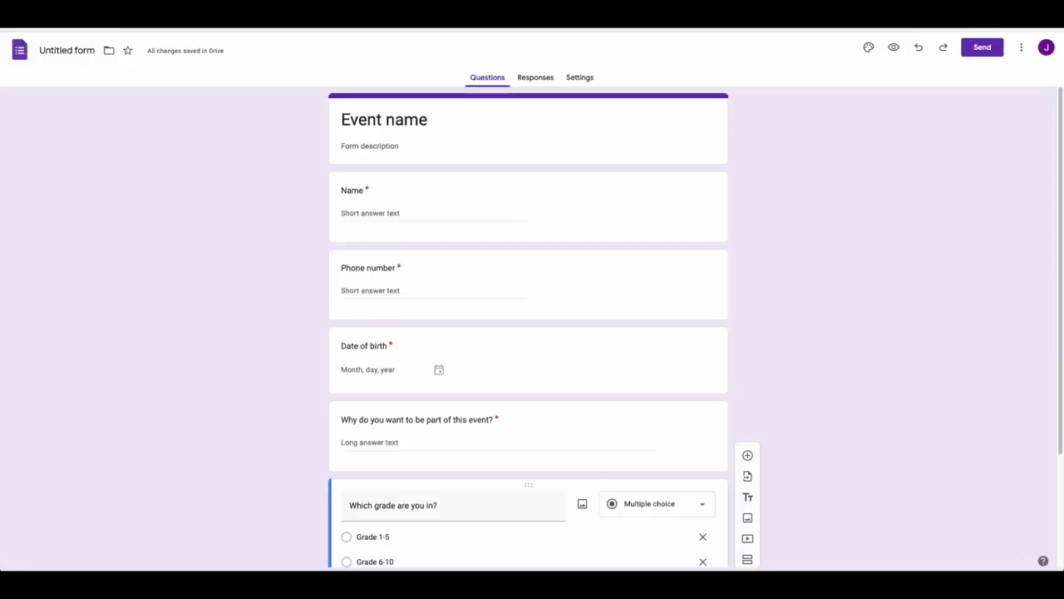
# Step: Expand Settings > Responses and set email collection to Verified
pyautogui.click(591, 78)
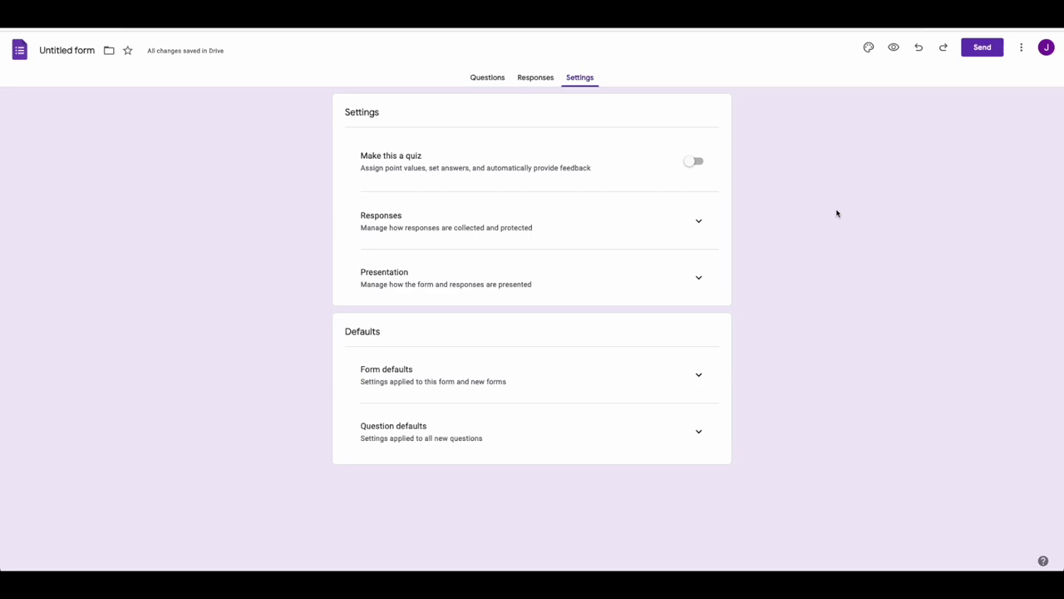
pyautogui.click(699, 223)
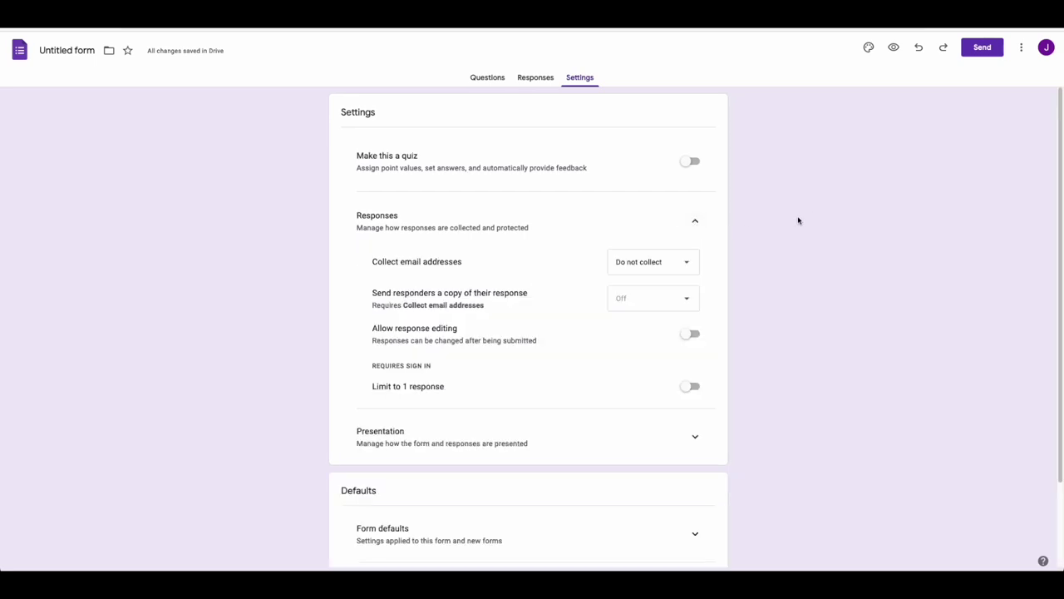
pyautogui.click(679, 262)
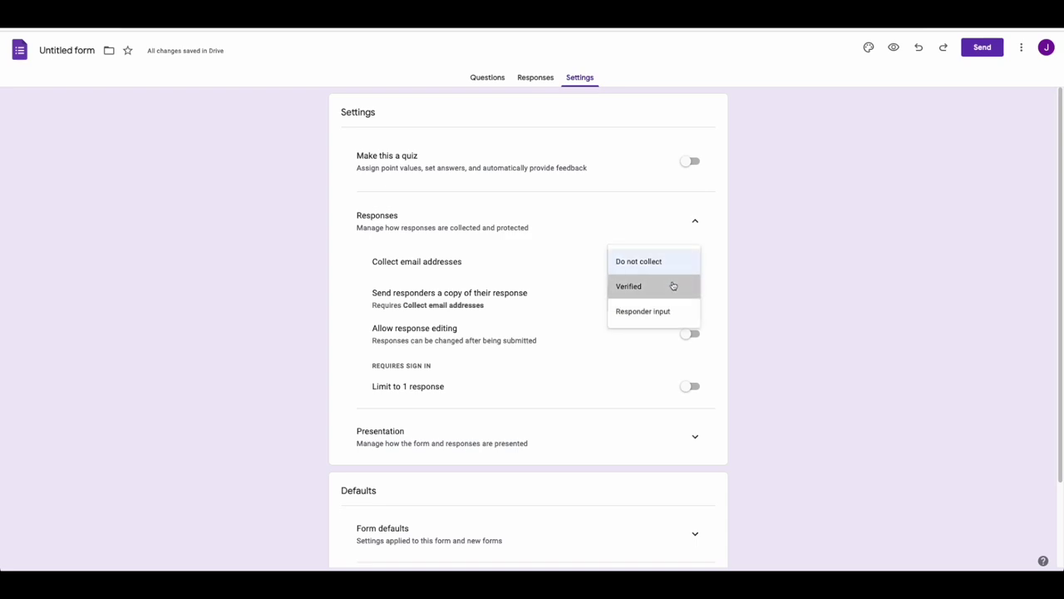
pyautogui.click(673, 286)
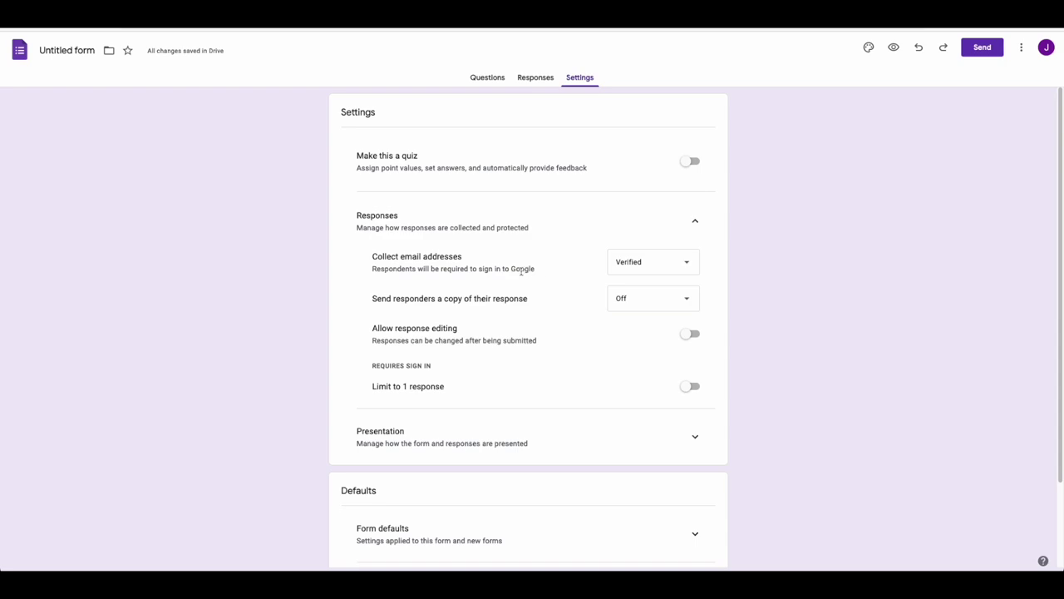
pyautogui.moveTo(382, 267); pyautogui.dragTo(494, 268)
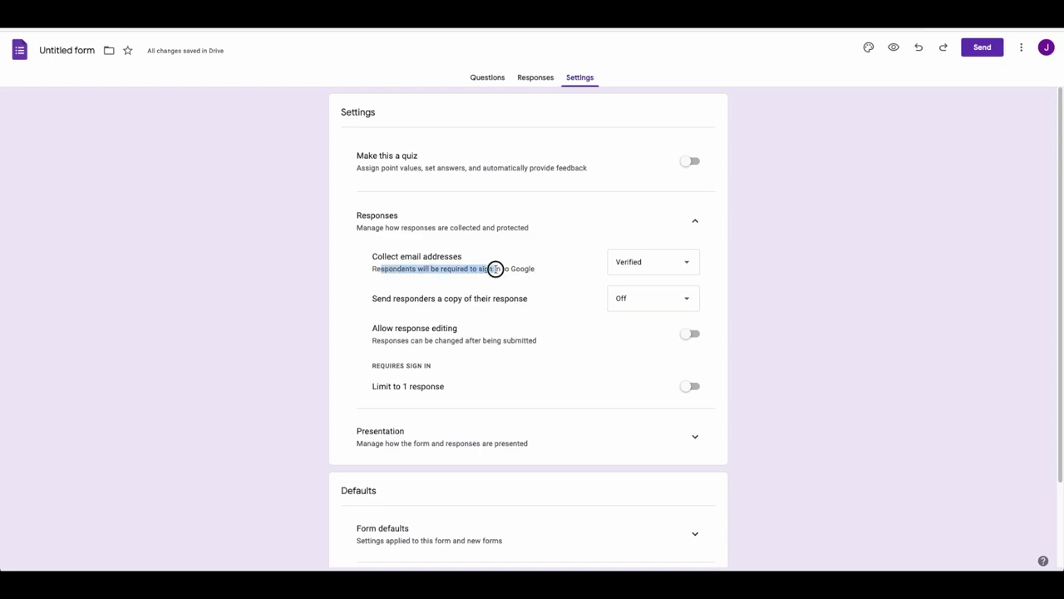
pyautogui.click(502, 269)
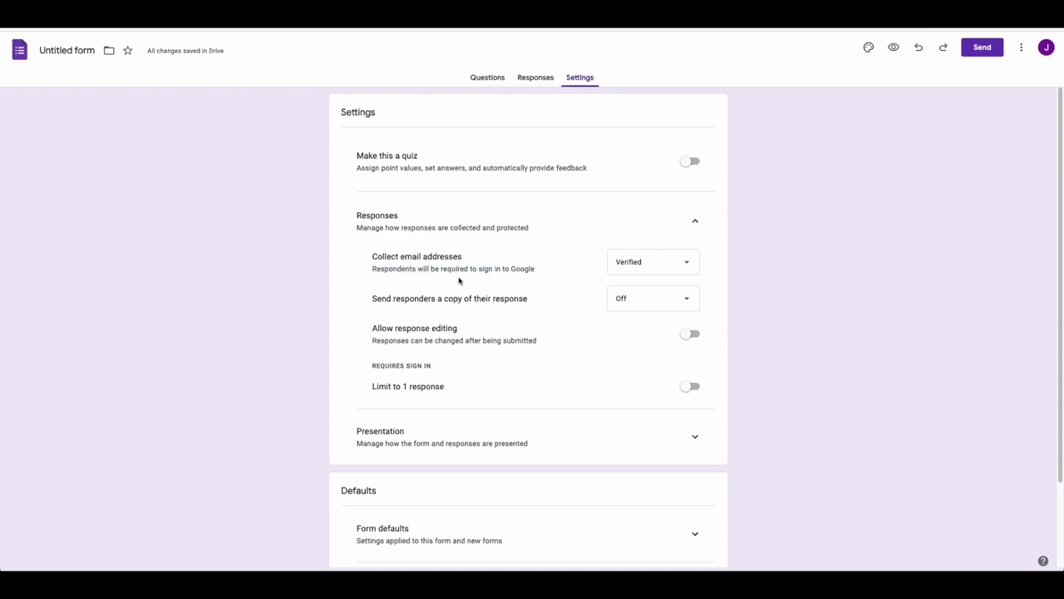
# Step: Switch email address collection back to Do not collect
pyautogui.click(524, 270)
pyautogui.press('End')
pyautogui.click(648, 268)
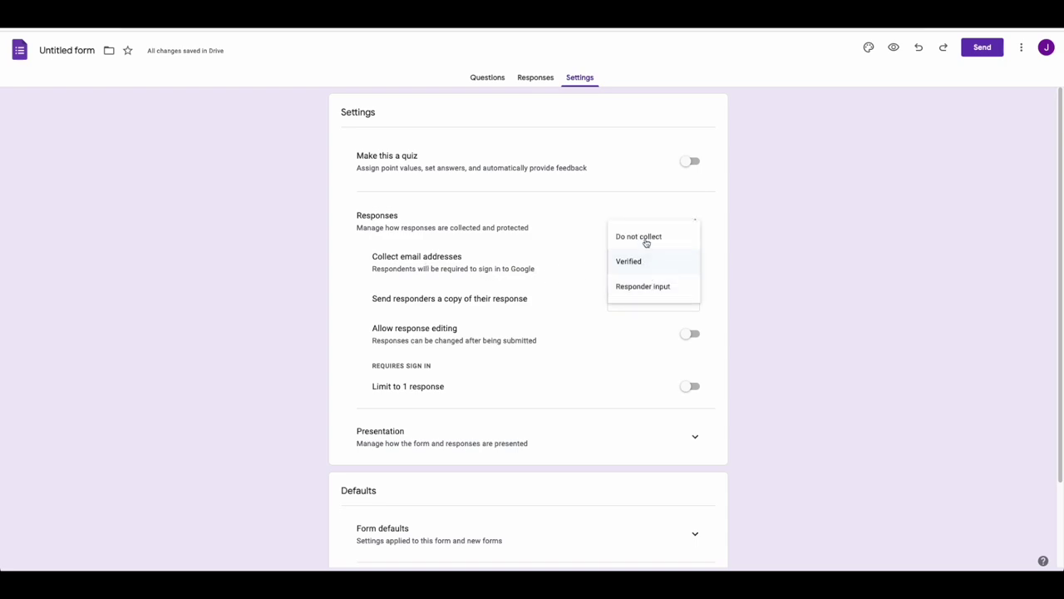
pyautogui.click(643, 238)
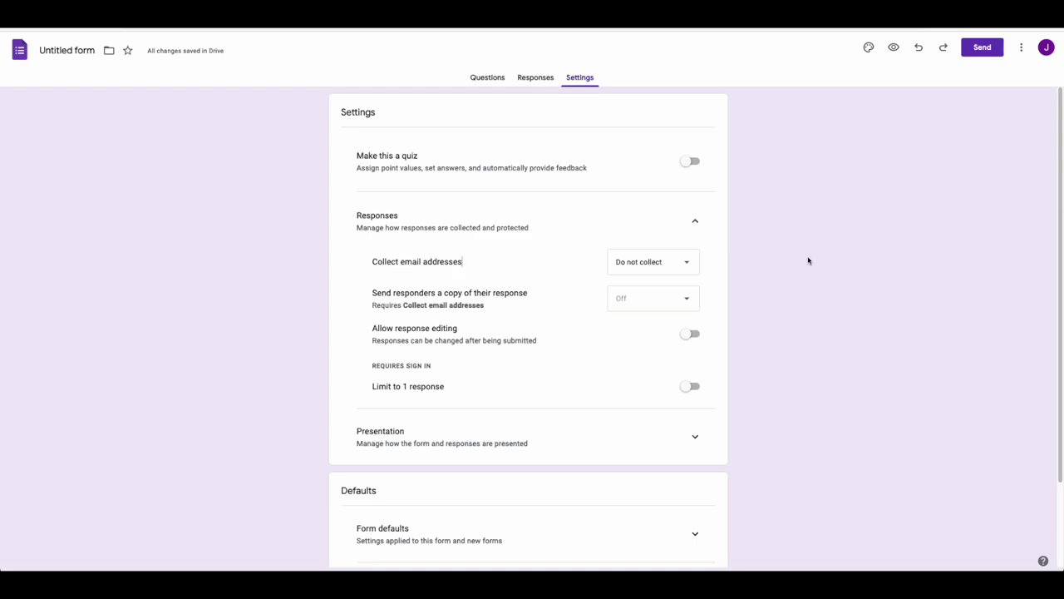
pyautogui.click(668, 266)
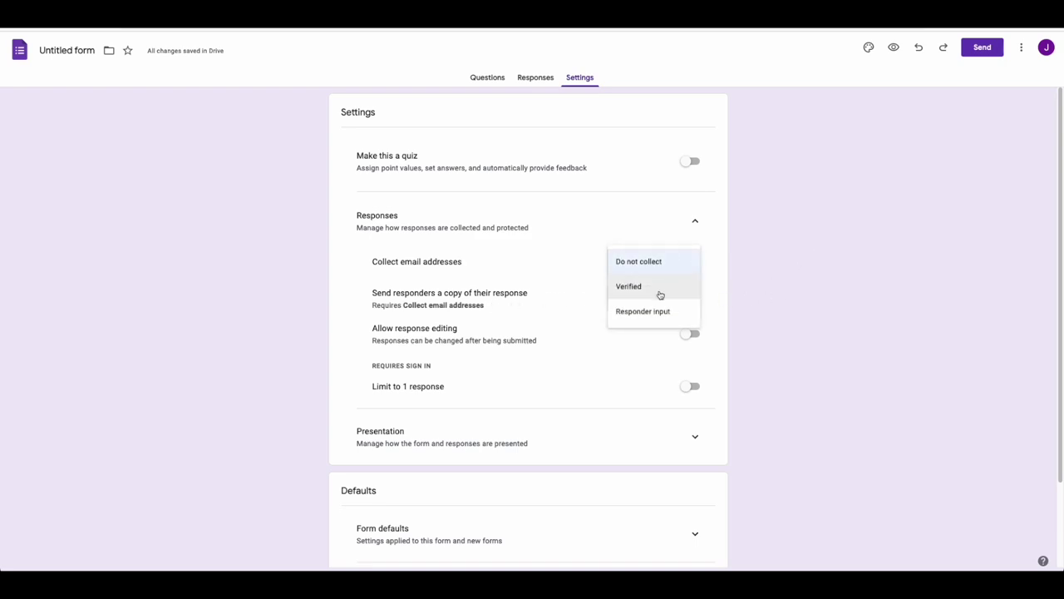
pyautogui.click(759, 268)
# Step: Turn on Limit to 1 response and Allow response editing
pyautogui.scroll(-1, 698, 285)
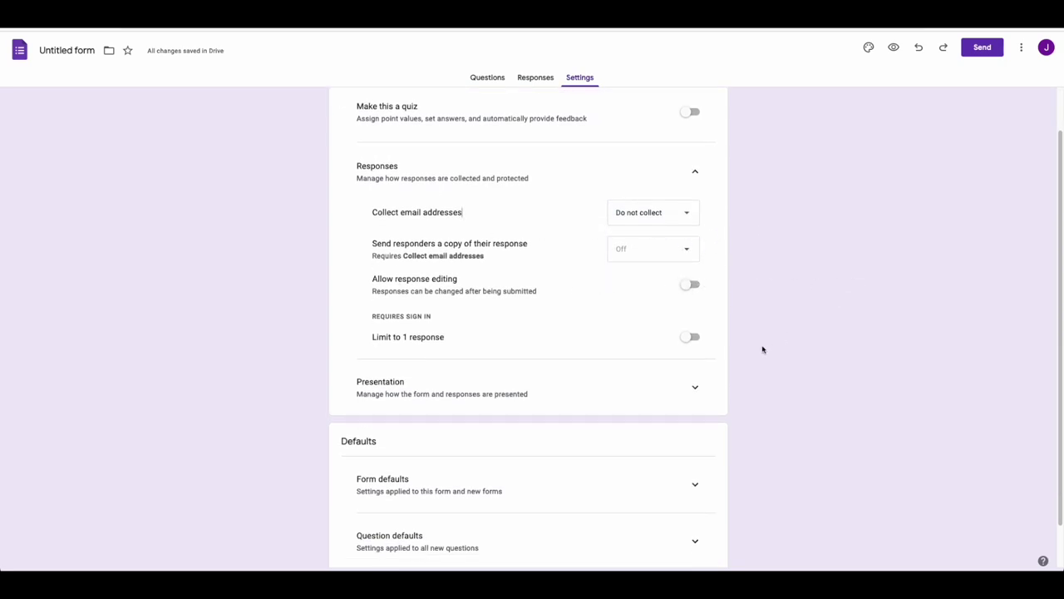
pyautogui.click(694, 342)
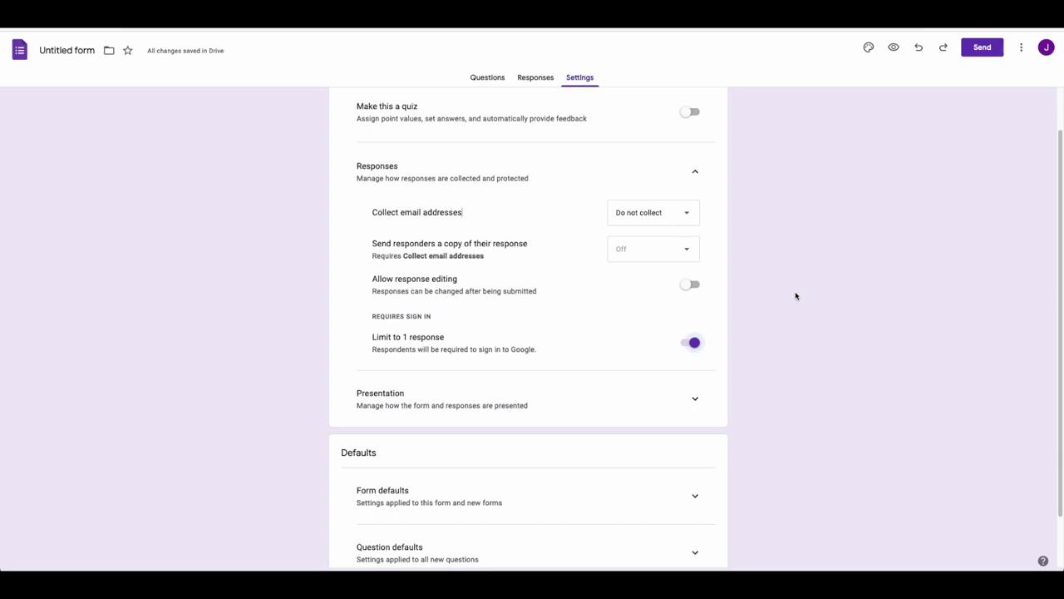
pyautogui.click(689, 284)
pyautogui.scroll(-1, 786, 316)
pyautogui.scroll(2, 788, 316)
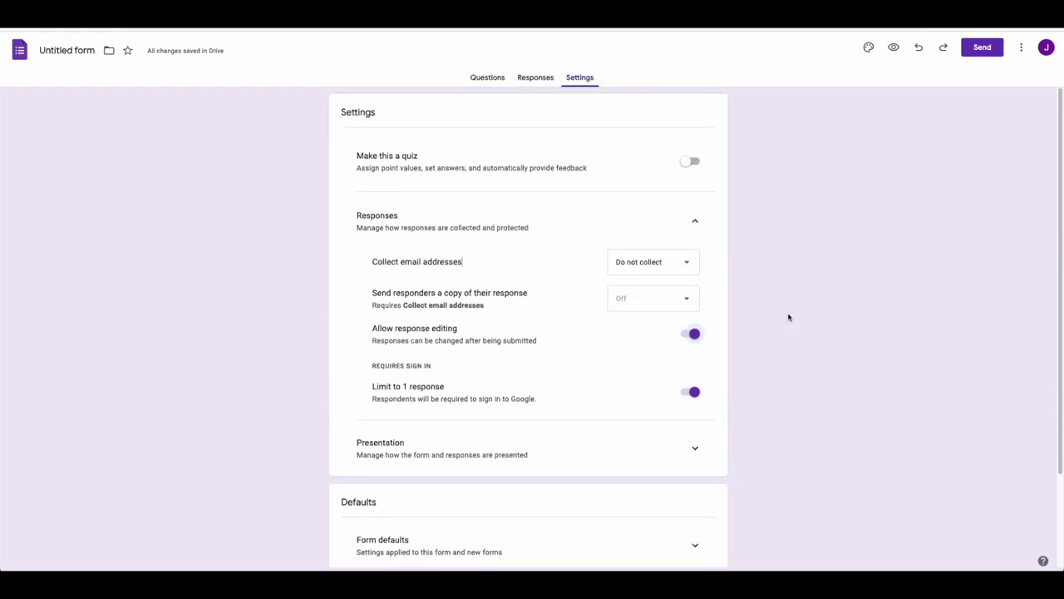
pyautogui.click(537, 79)
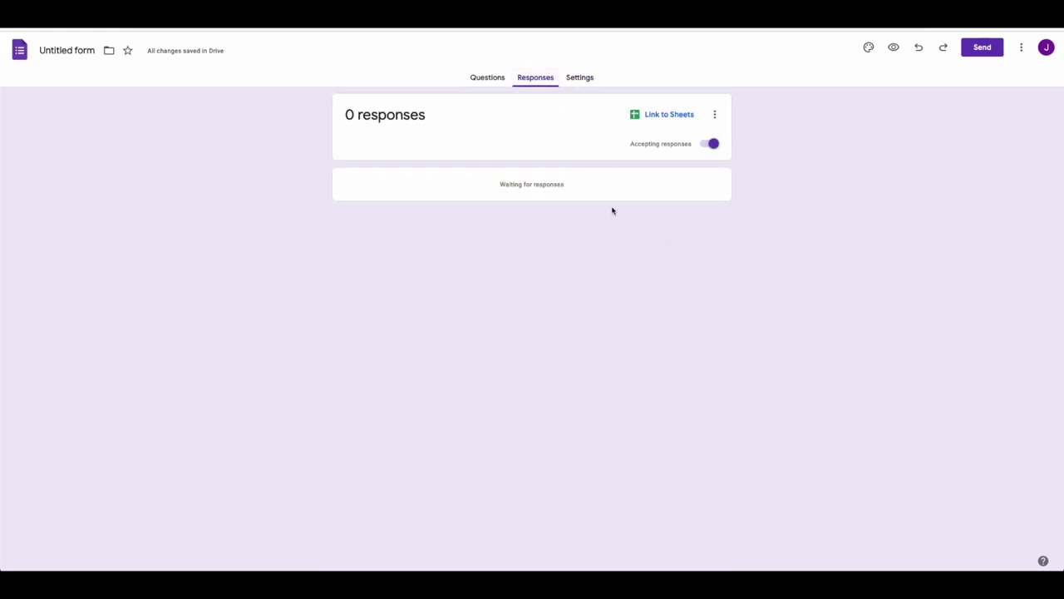
# Step: Copy a shortened share link to the form from the Send dialog
pyautogui.click(485, 77)
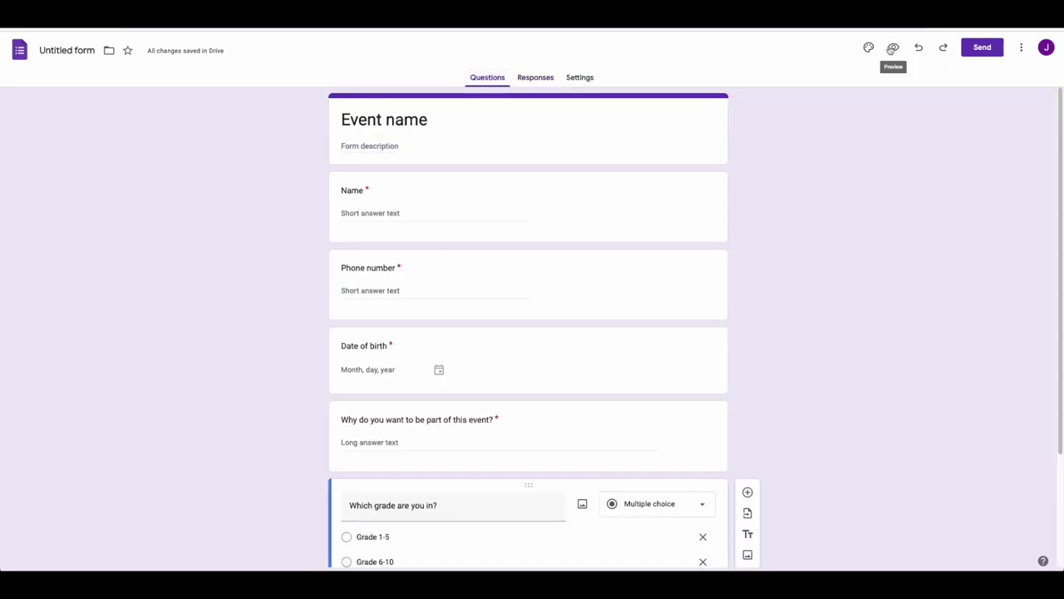
pyautogui.click(983, 48)
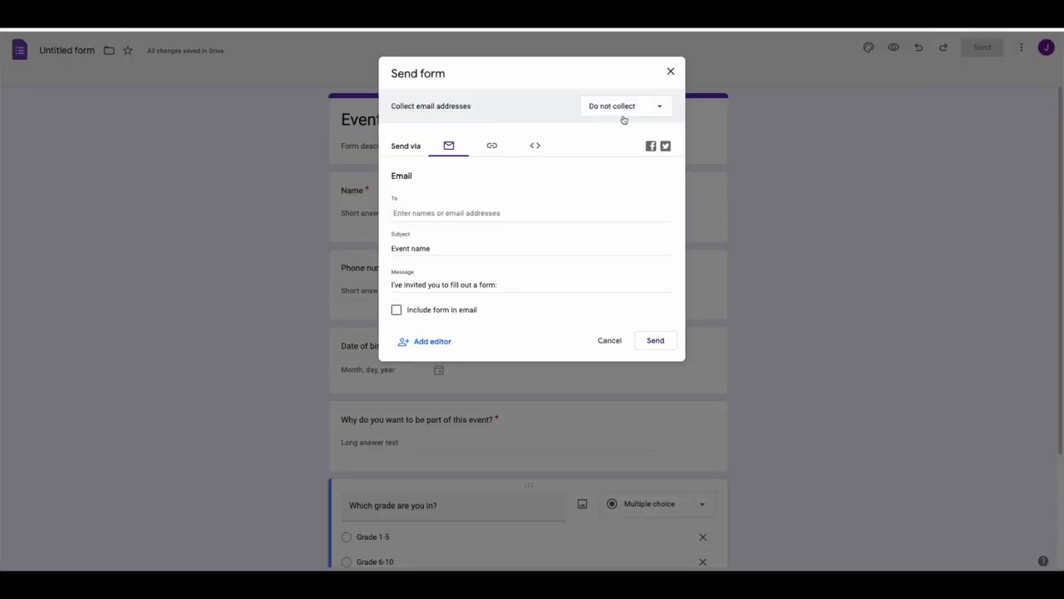
pyautogui.click(493, 147)
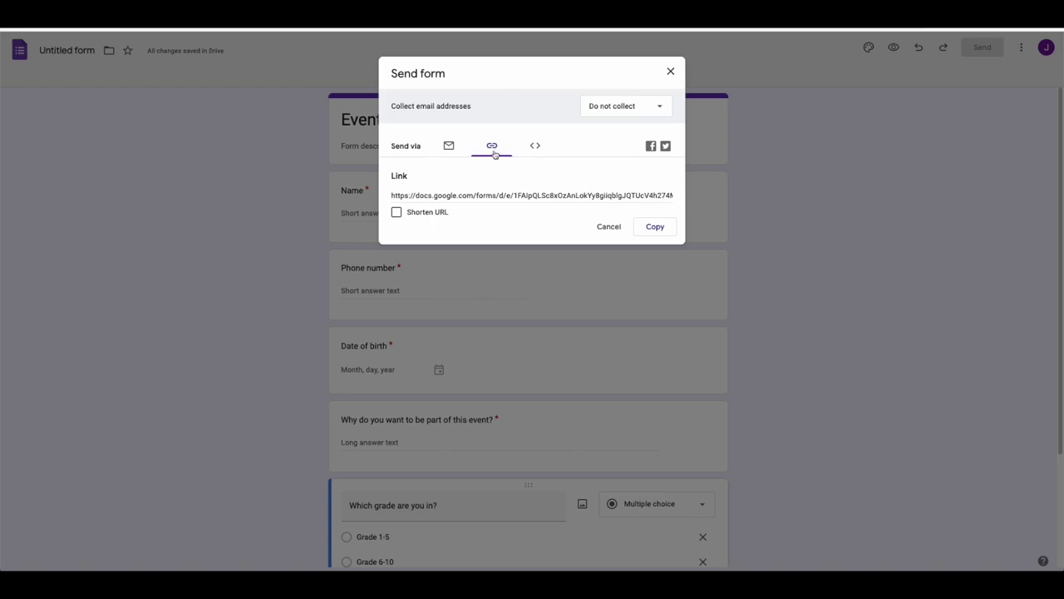
pyautogui.click(411, 214)
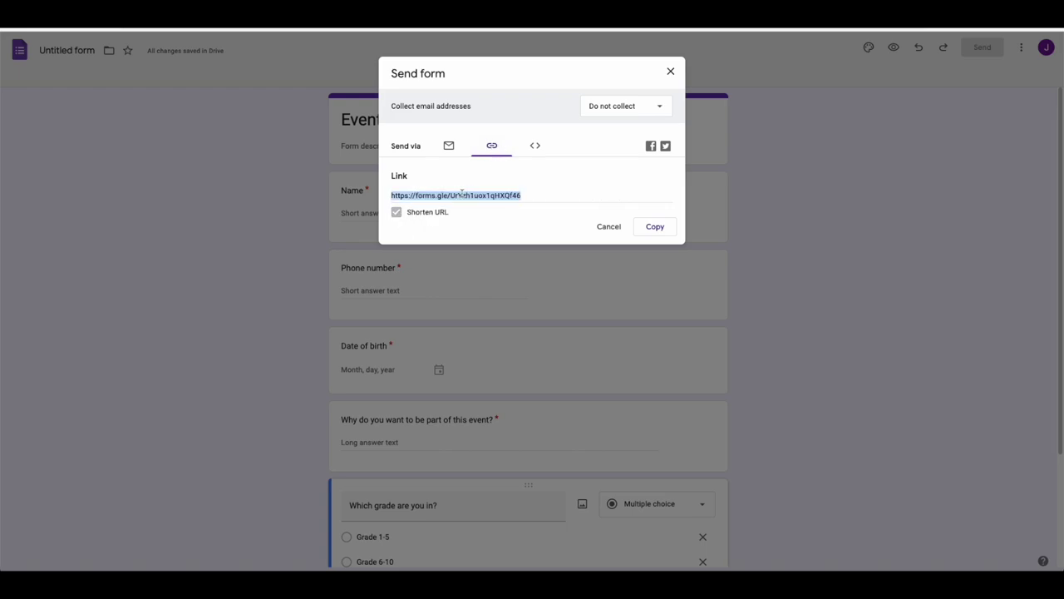
pyautogui.click(647, 227)
pyautogui.click(671, 72)
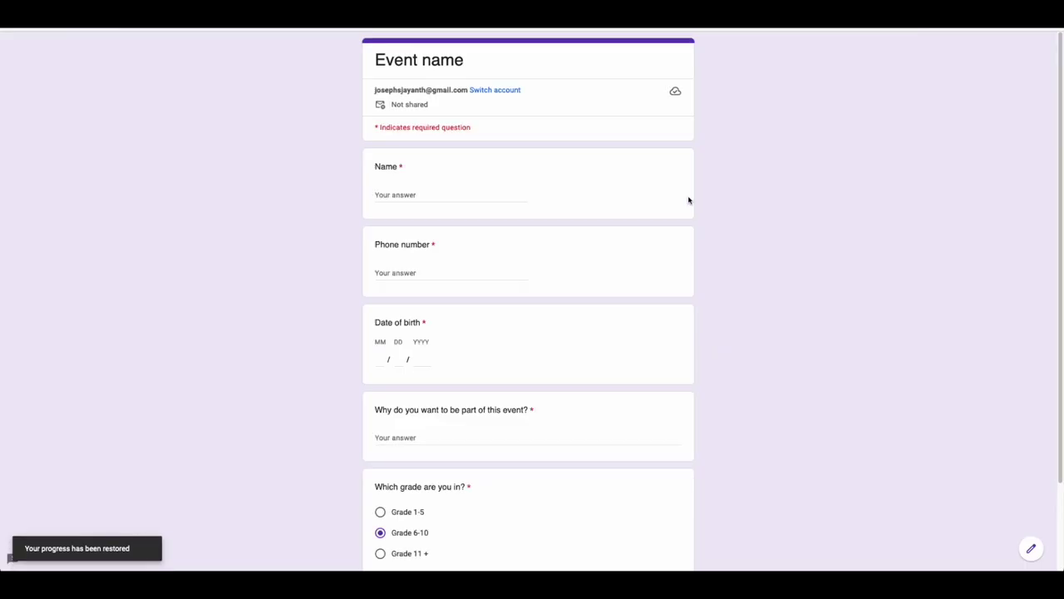
# Step: Enter name joseph, phone 999999999 and birth date 03/23/1999
pyautogui.click(514, 194)
pyautogui.write('josep')
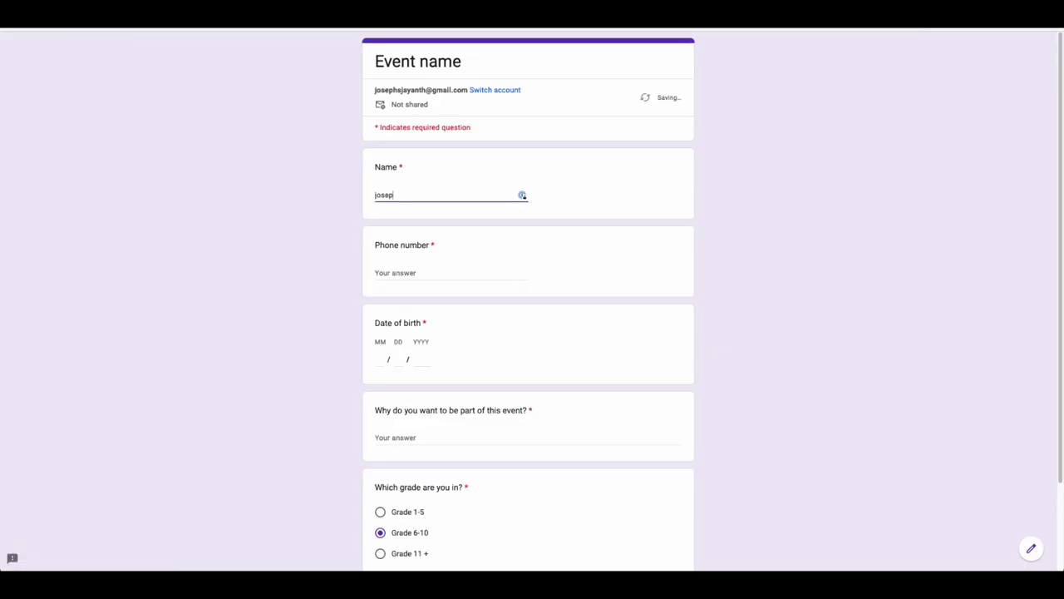
pyautogui.write('h')
pyautogui.press('Tab')
pyautogui.write('9')
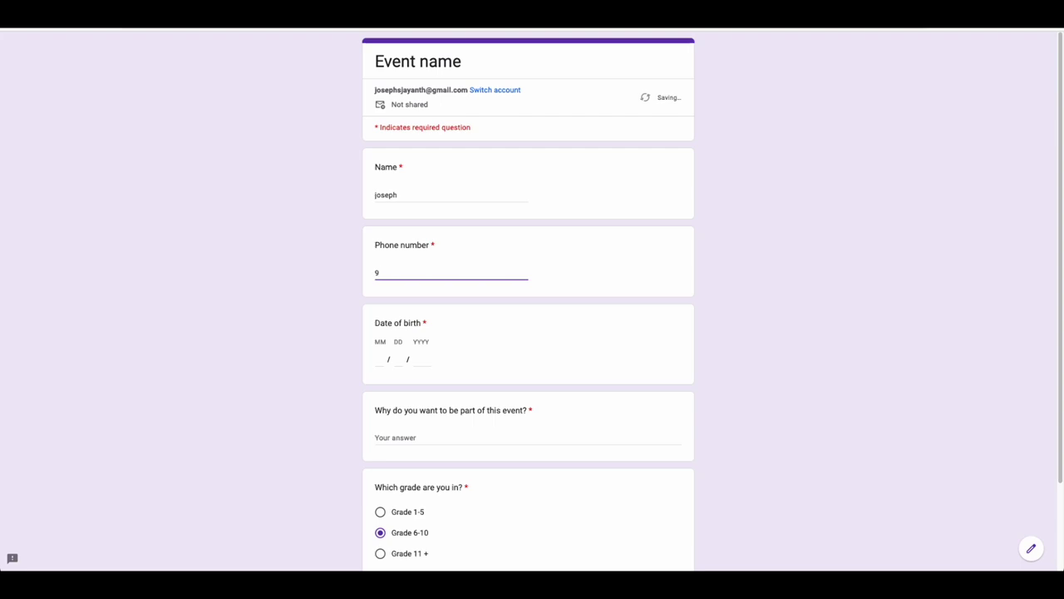
pyautogui.press('Tab')
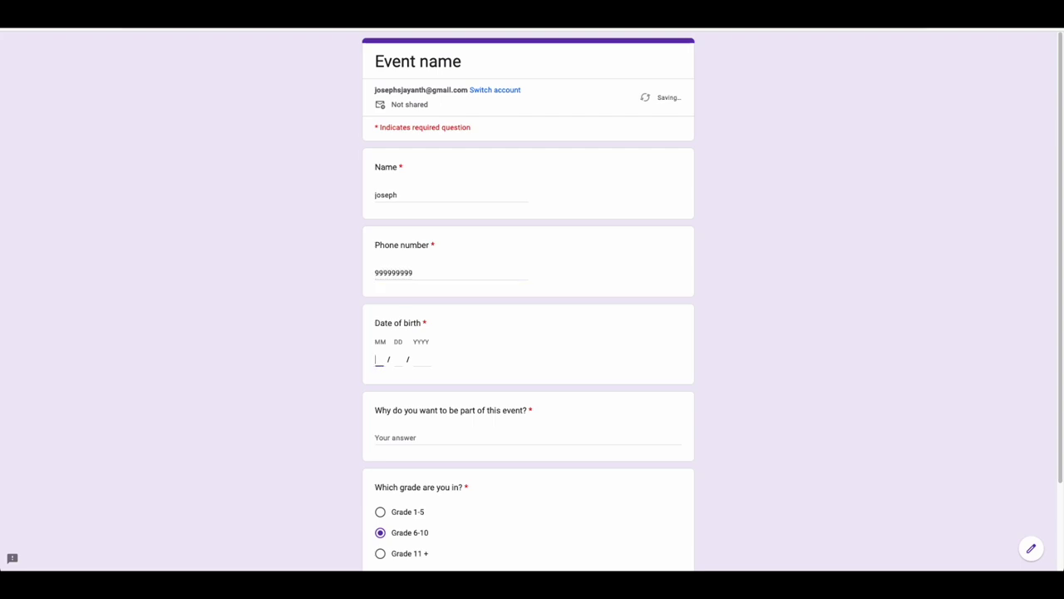
pyautogui.press('Tab')
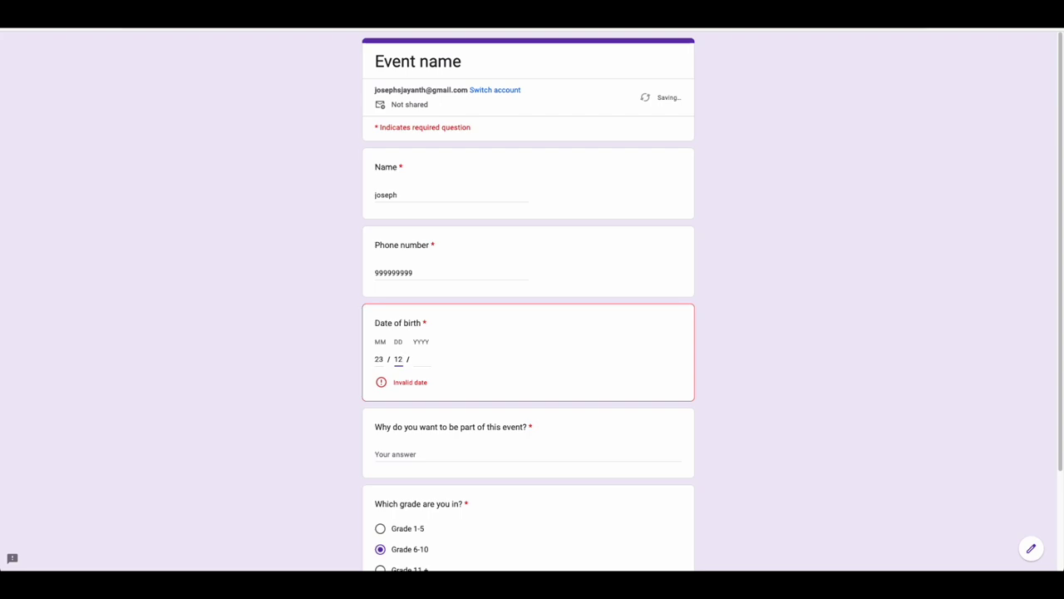
pyautogui.click(379, 360)
pyautogui.press('BackSpace')
pyautogui.click(421, 359)
pyautogui.write('1999')
pyautogui.press('Tab')
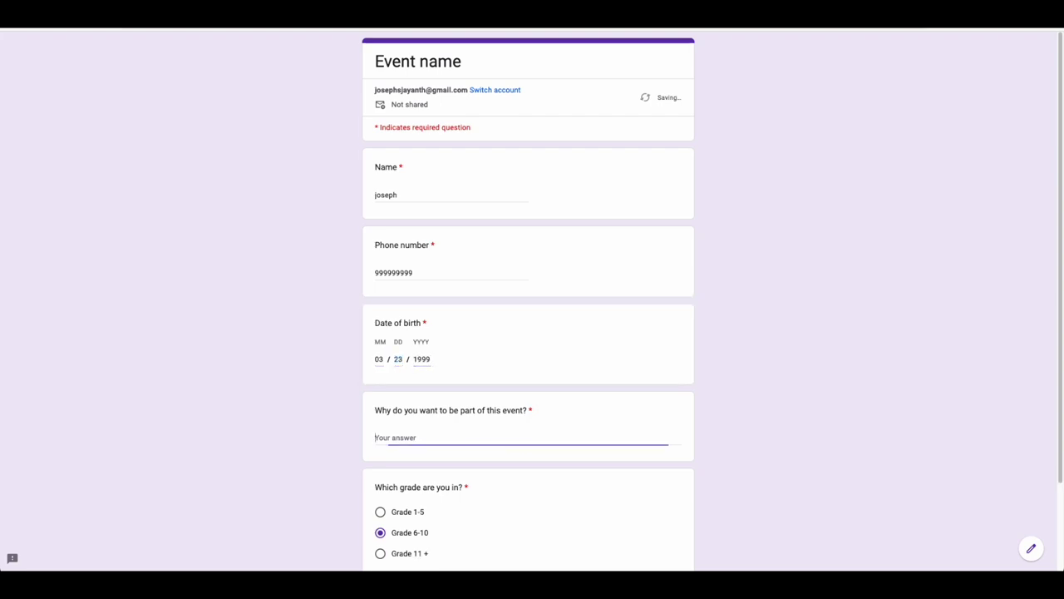
# Step: Fill in the reason answer, choose Grade 1-5 and submit the response
pyautogui.scroll(-1, 430, 355)
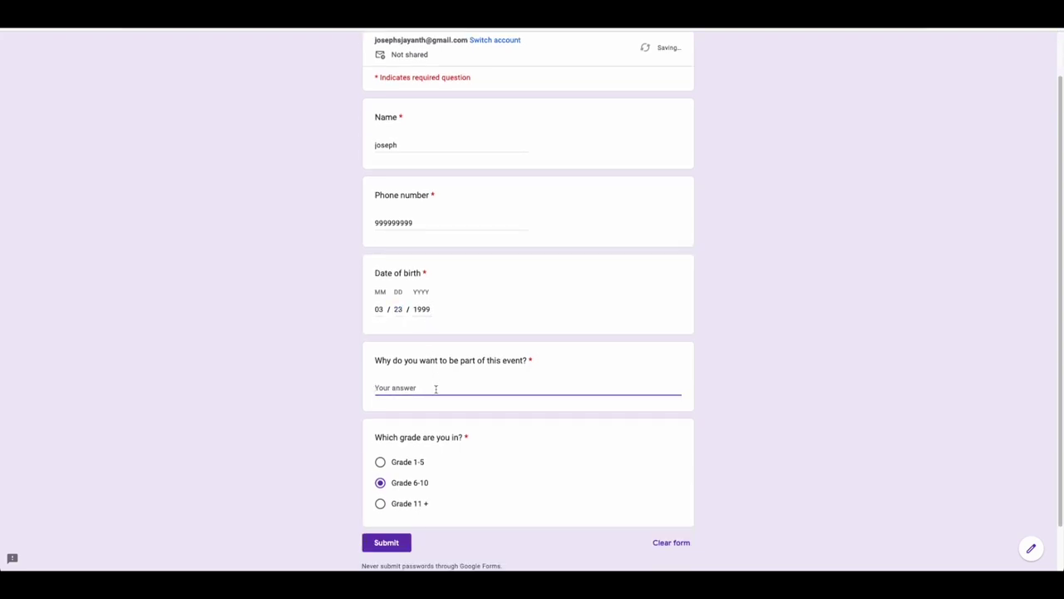
pyautogui.write('sdfsaddsf')
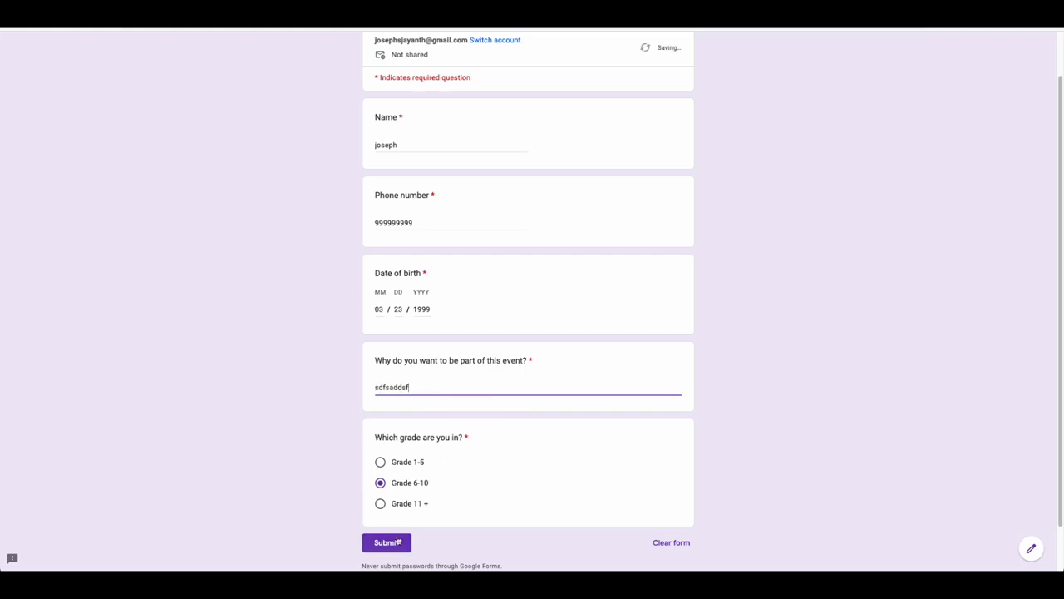
pyautogui.click(392, 461)
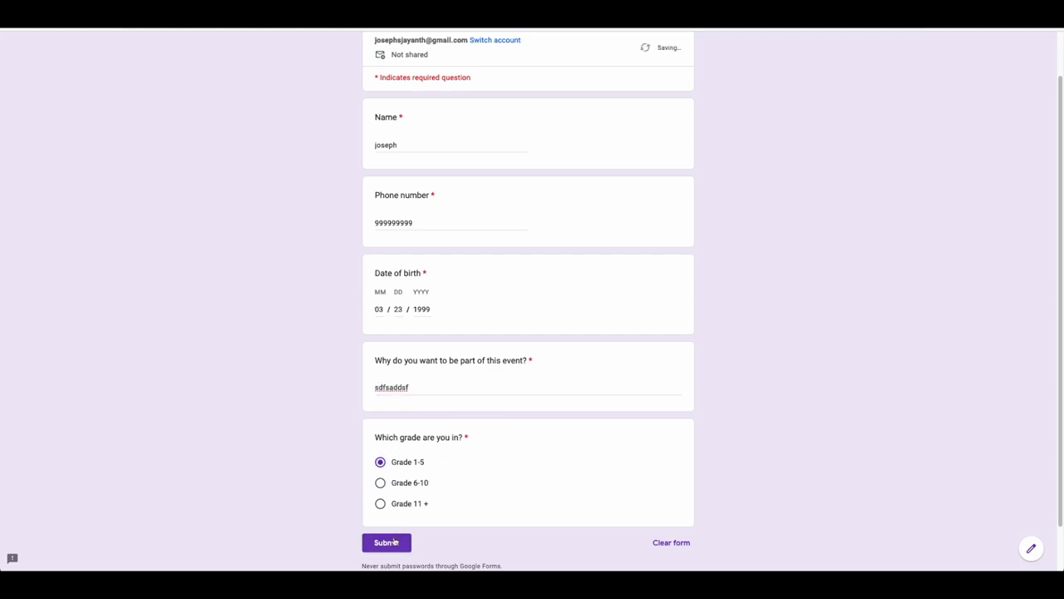
pyautogui.click(395, 541)
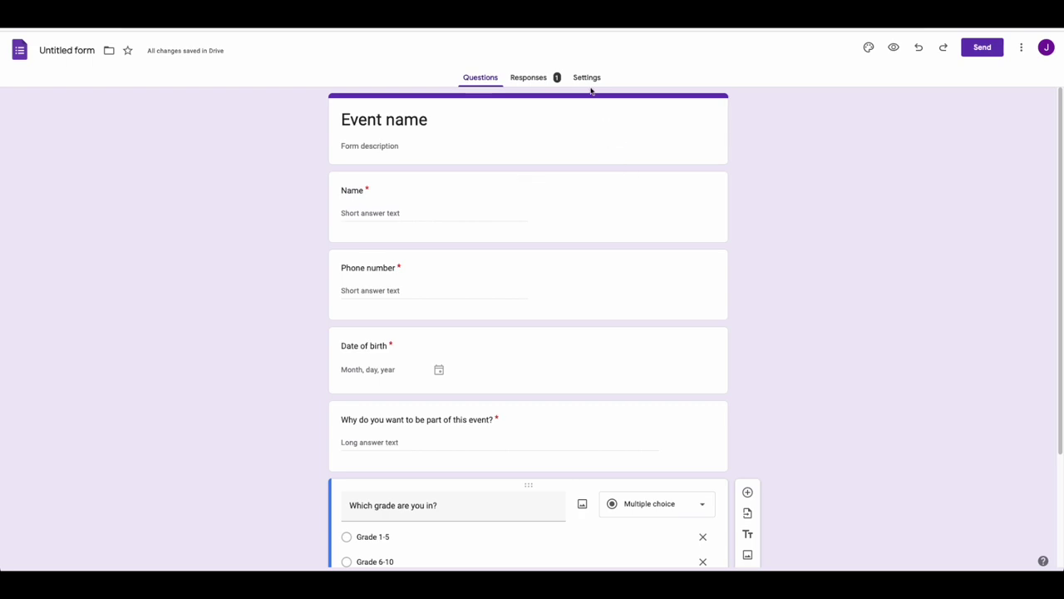
pyautogui.click(589, 79)
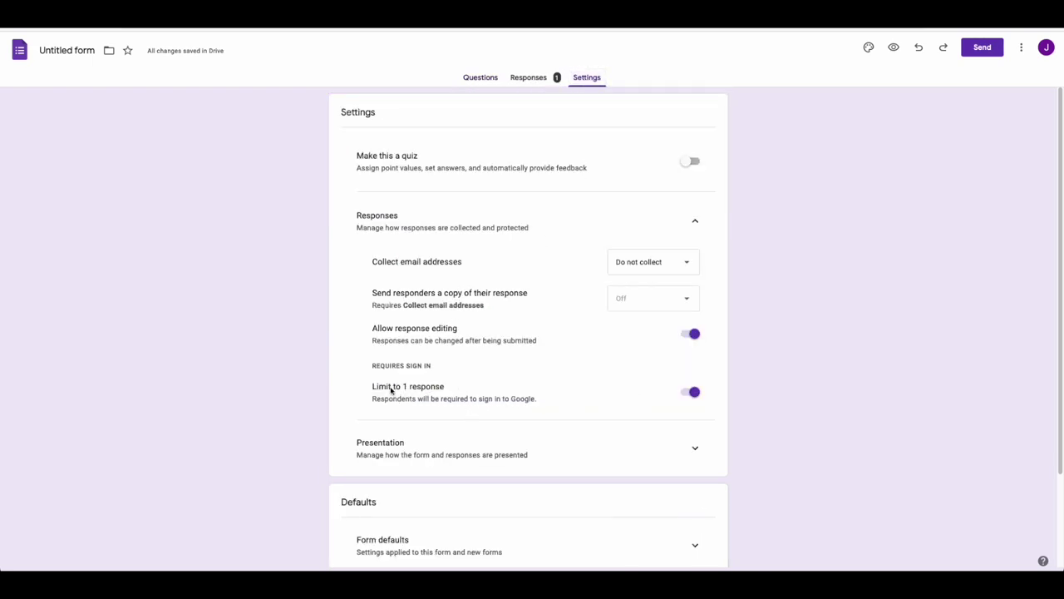
# Step: Keep Allow response editing switched on, then return to the Responses summary
pyautogui.moveTo(394, 329); pyautogui.dragTo(457, 332)
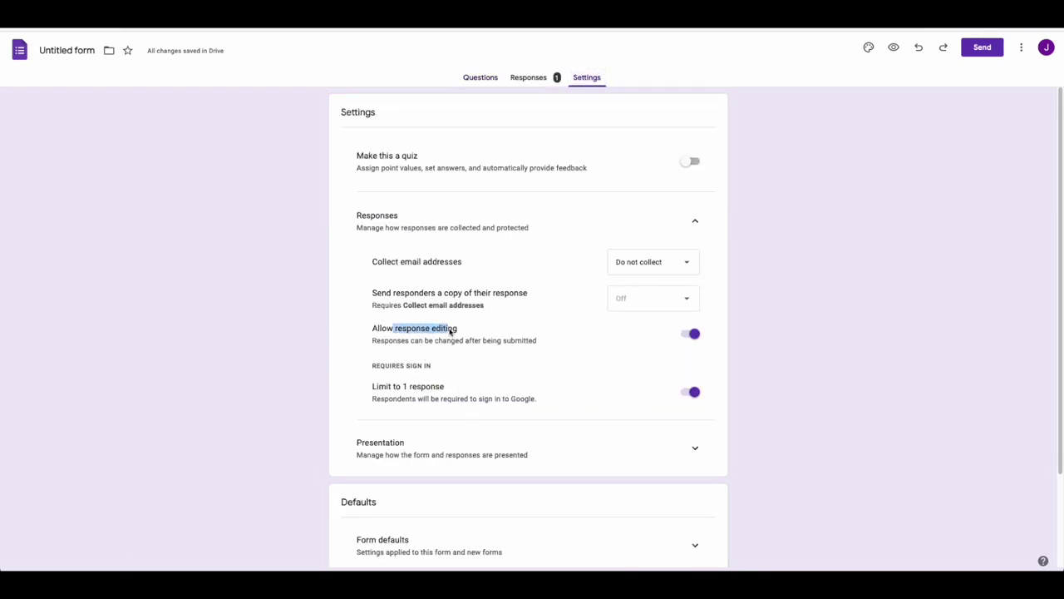
pyautogui.click(690, 334)
pyautogui.click(532, 82)
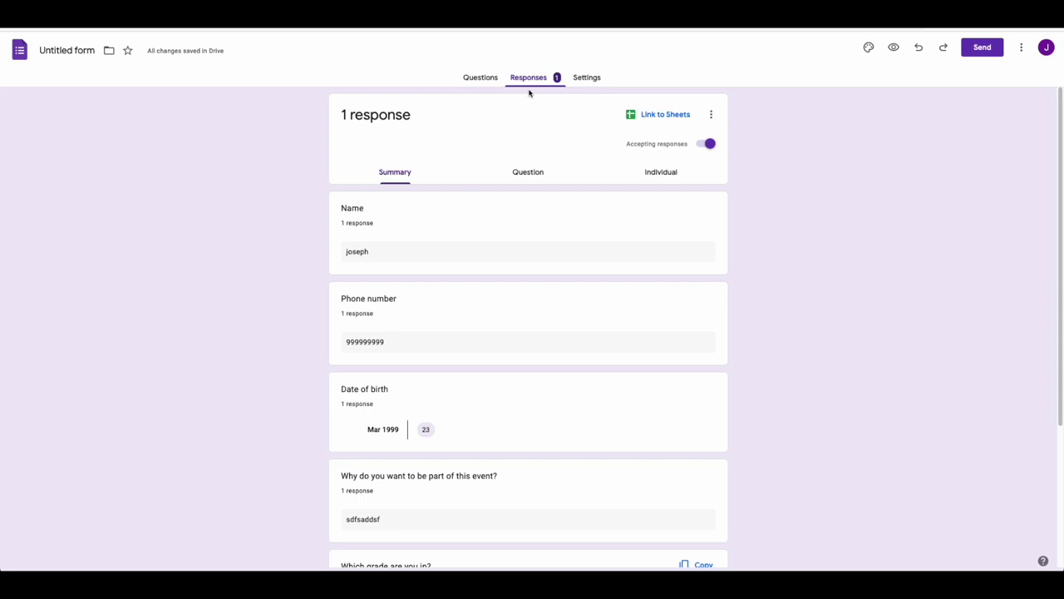
pyautogui.click(490, 81)
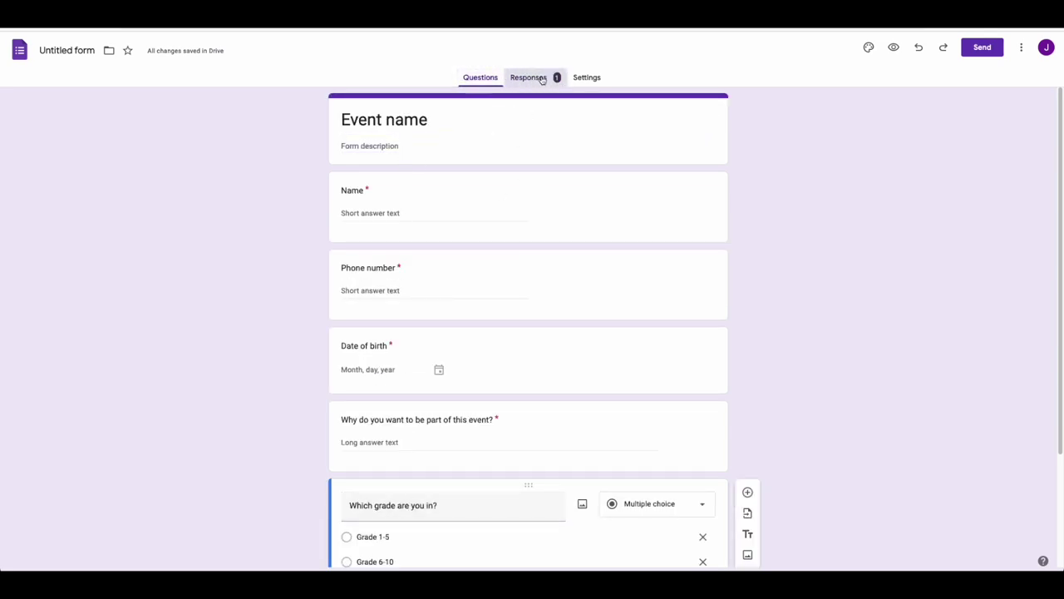
pyautogui.click(541, 79)
# Step: Scroll through the one-response summary and link responses to a new spreadsheet
pyautogui.scroll(-1, 405, 232)
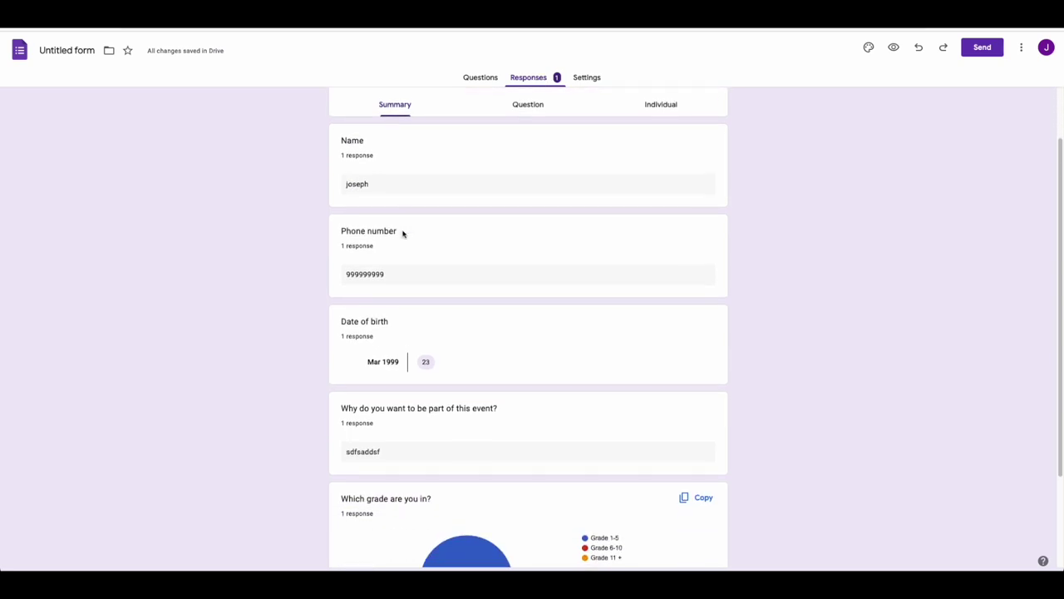
pyautogui.scroll(-2, 405, 237)
pyautogui.scroll(3, 405, 243)
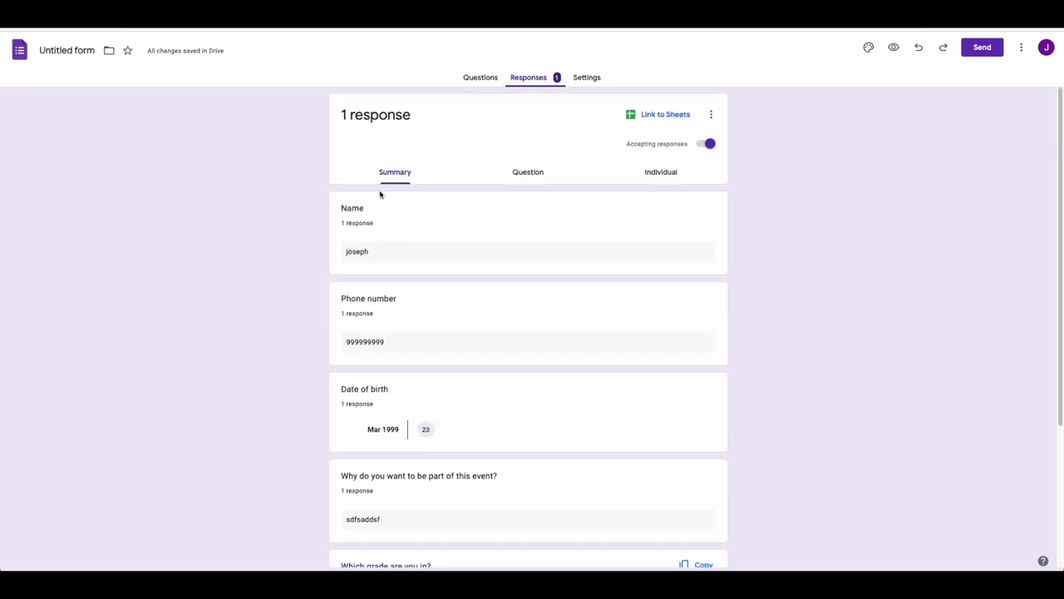
pyautogui.scroll(-1, 380, 195)
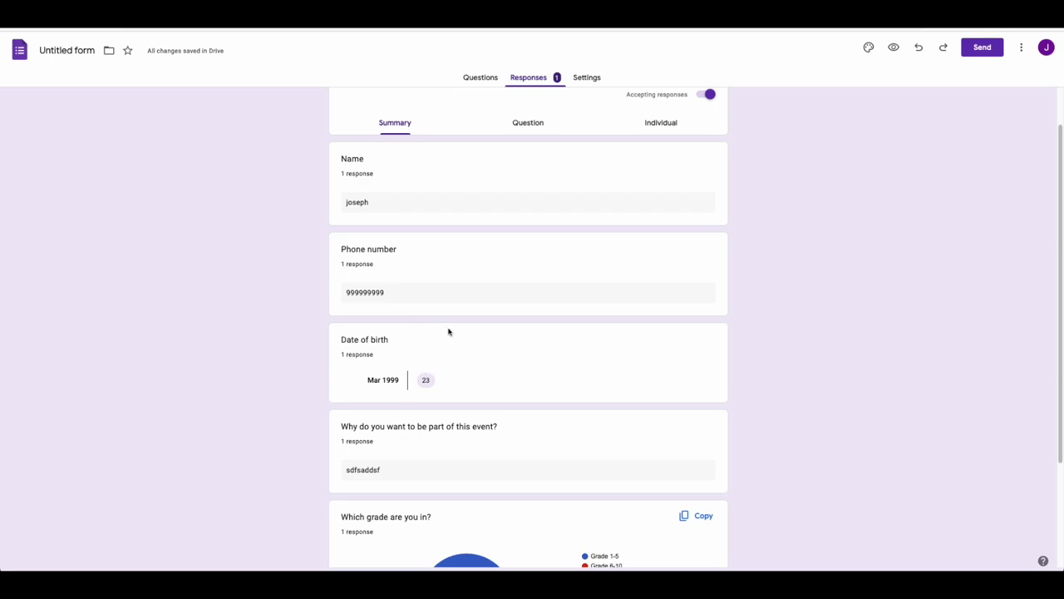
pyautogui.scroll(1, 449, 331)
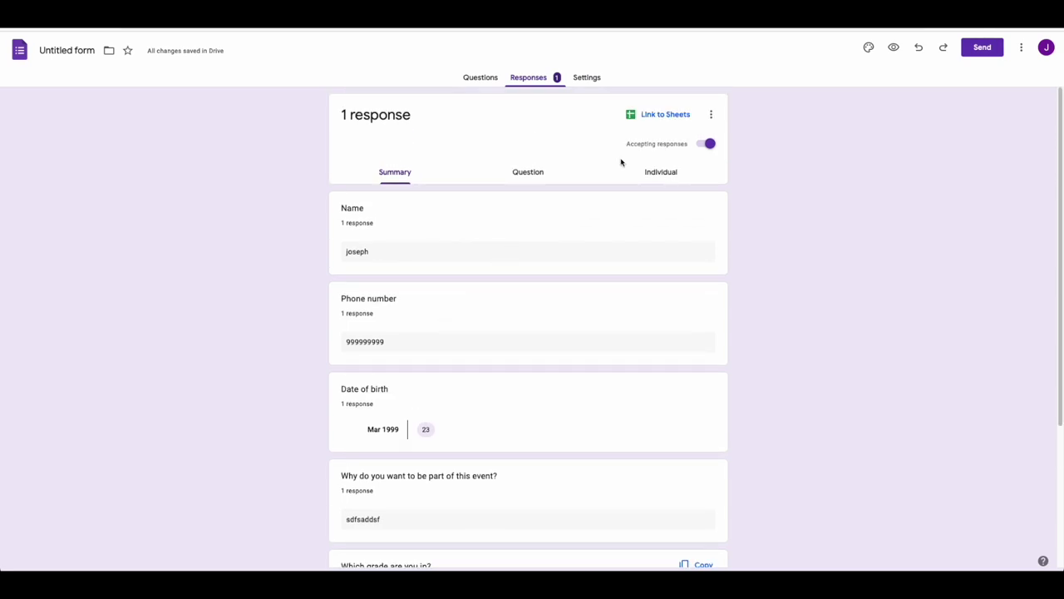
pyautogui.click(665, 119)
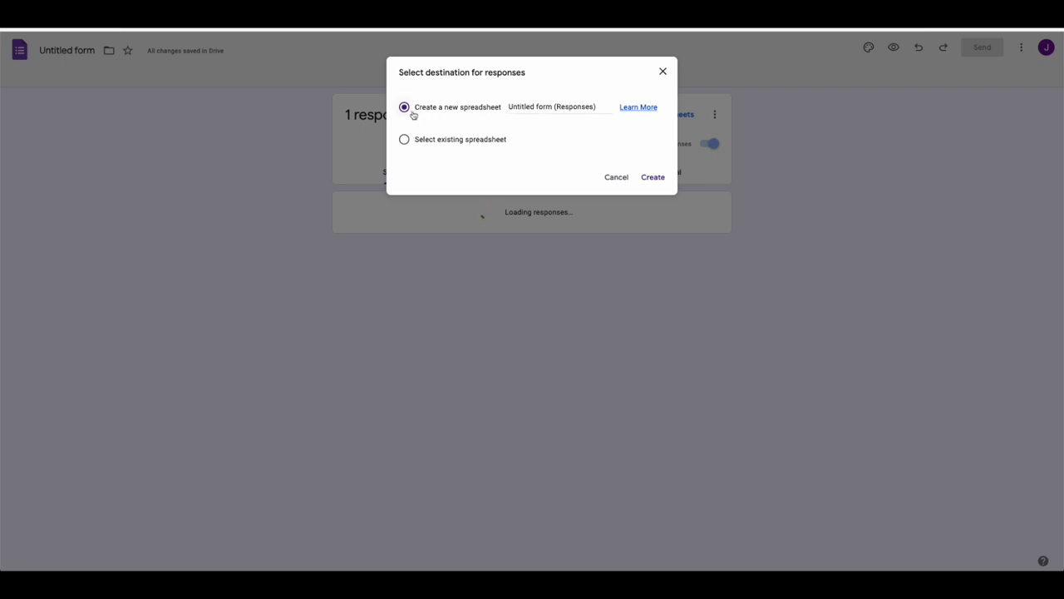
pyautogui.click(652, 178)
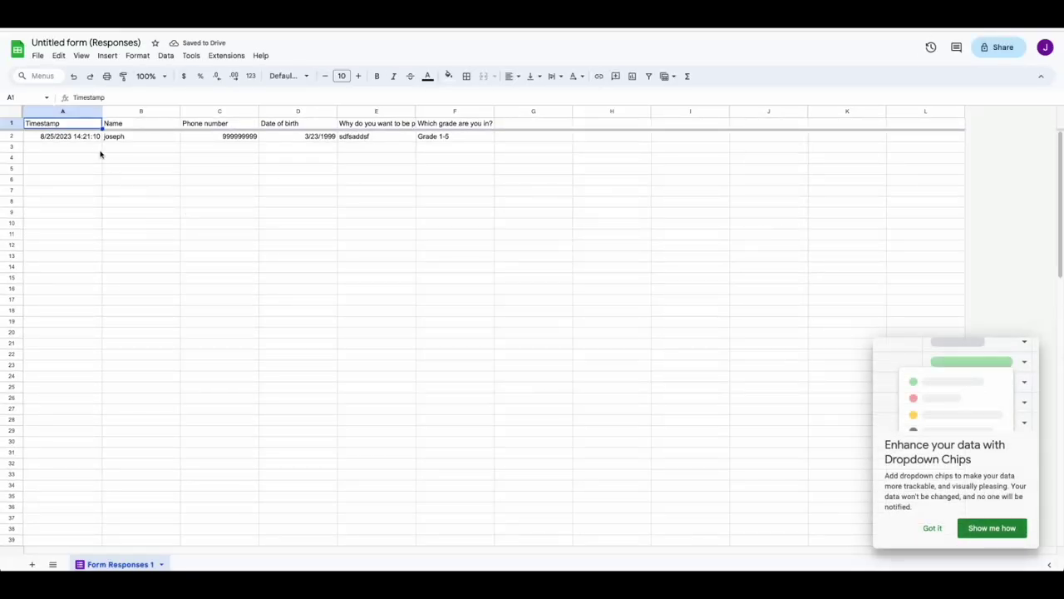
# Step: Check the timestamp, name, phone, birth date, reason and grade answers in cells A2–F2
pyautogui.click(87, 138)
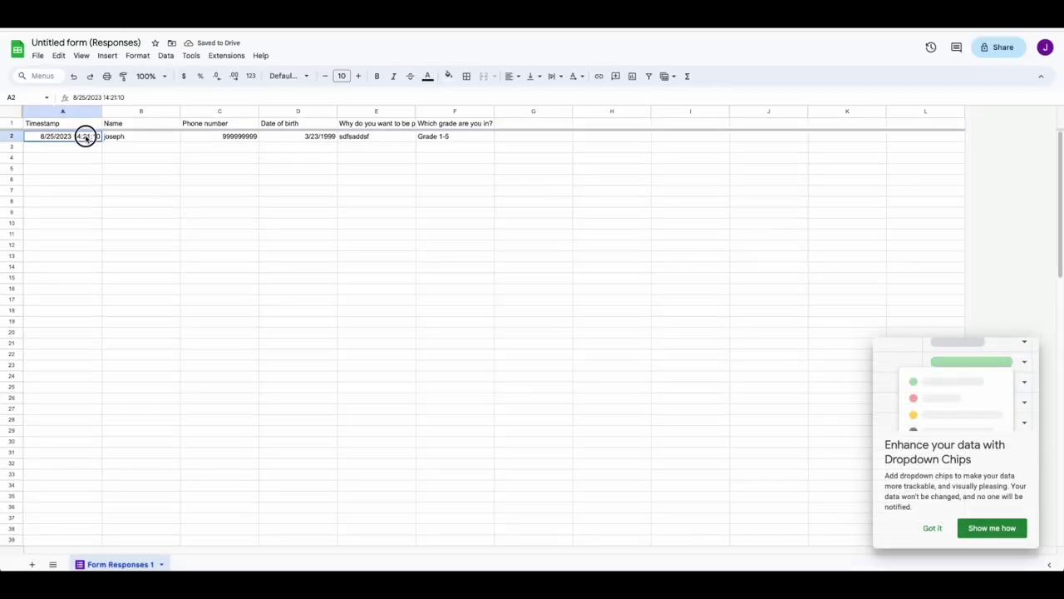
pyautogui.click(131, 139)
pyautogui.click(230, 138)
pyautogui.click(303, 139)
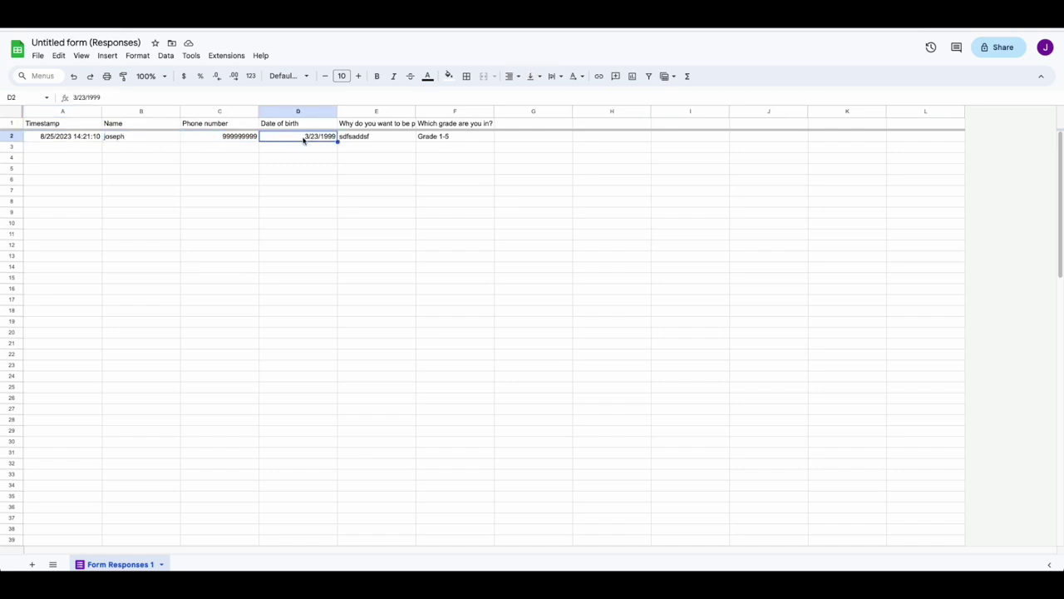
pyautogui.click(377, 143)
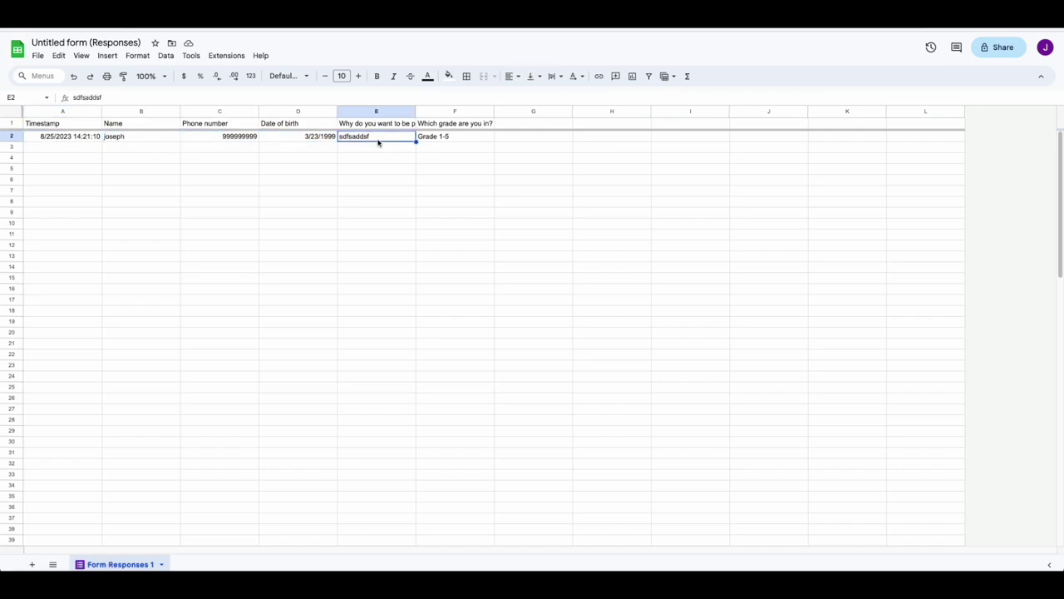
pyautogui.click(445, 138)
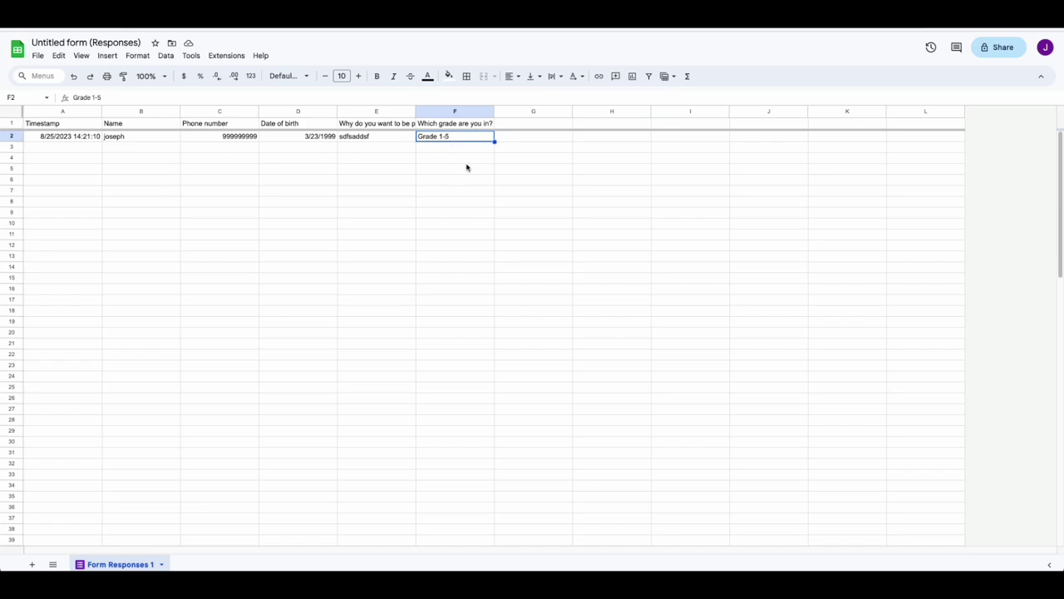
pyautogui.moveTo(48, 149)
pyautogui.mouseDown()
pyautogui.moveTo(456, 511)
pyautogui.moveTo(458, 529)
pyautogui.mouseUp()
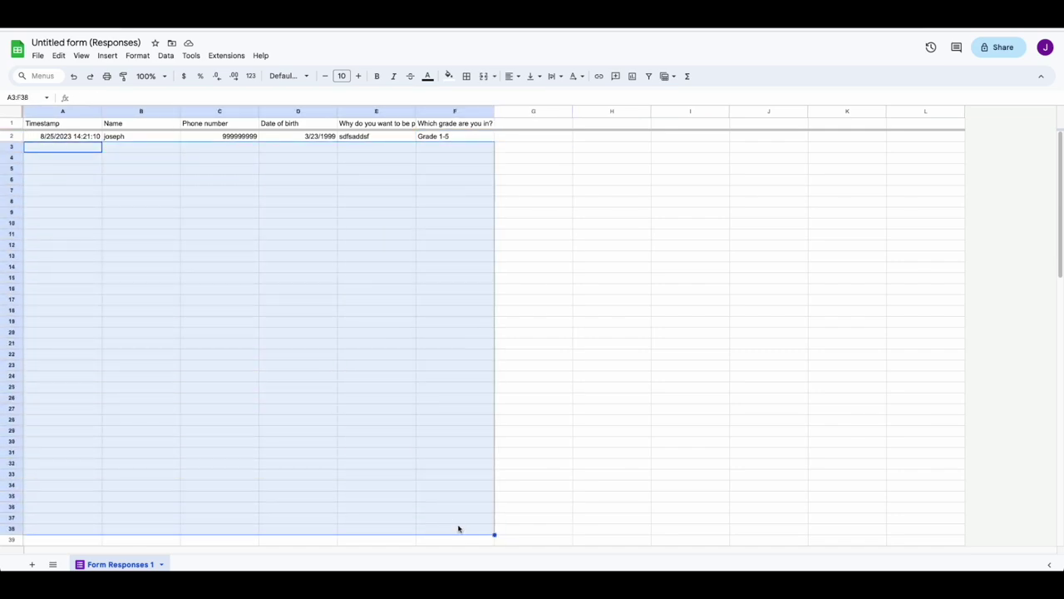
pyautogui.click(85, 419)
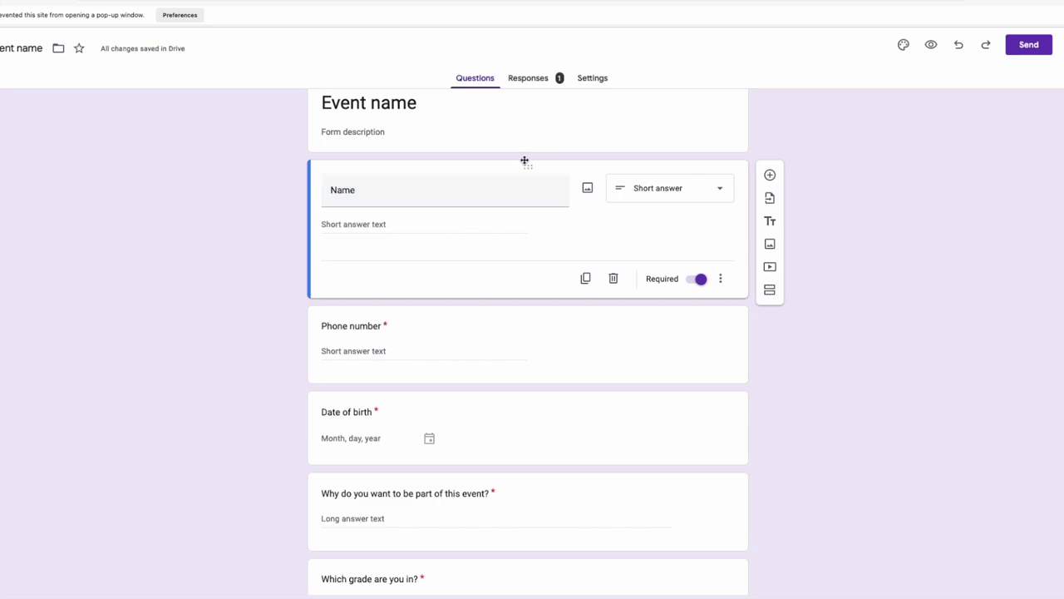
# Step: Drag the Name question card to sit below the Date of birth card
pyautogui.moveTo(529, 167); pyautogui.dragTo(535, 343)
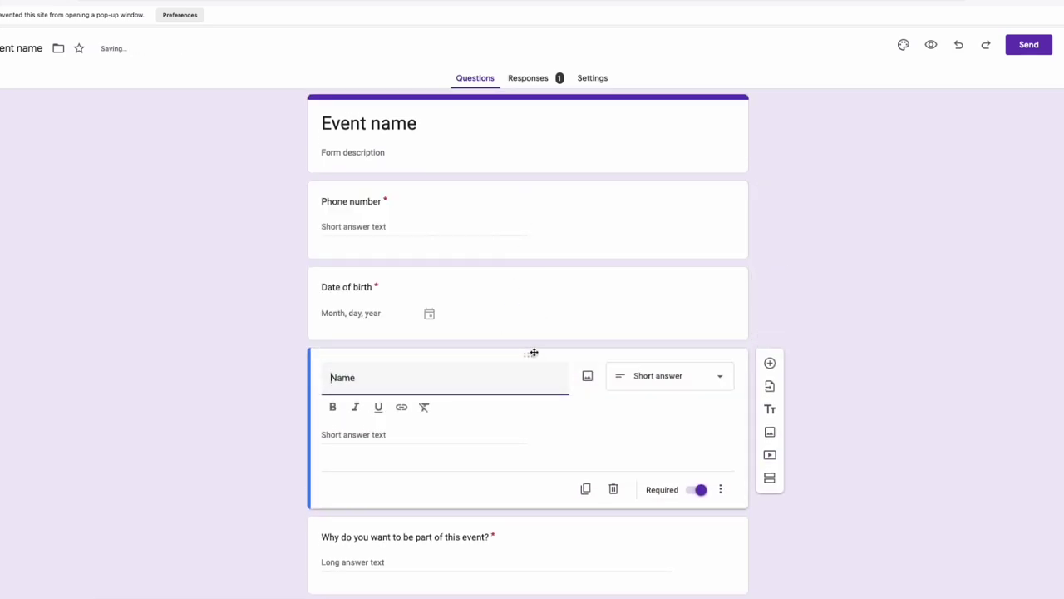